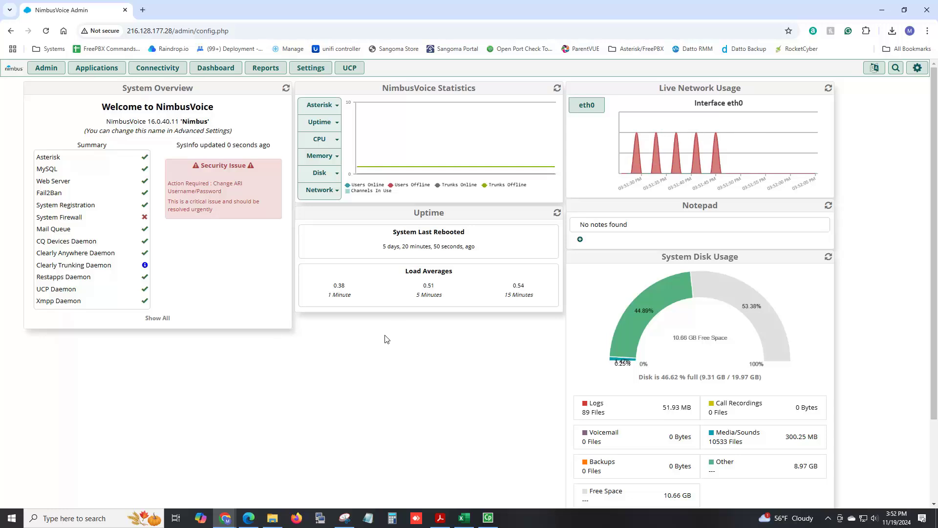
Create a new time group with the description "Holiday"
{"action": "mouse_move", "coordinate": [105, 69]}
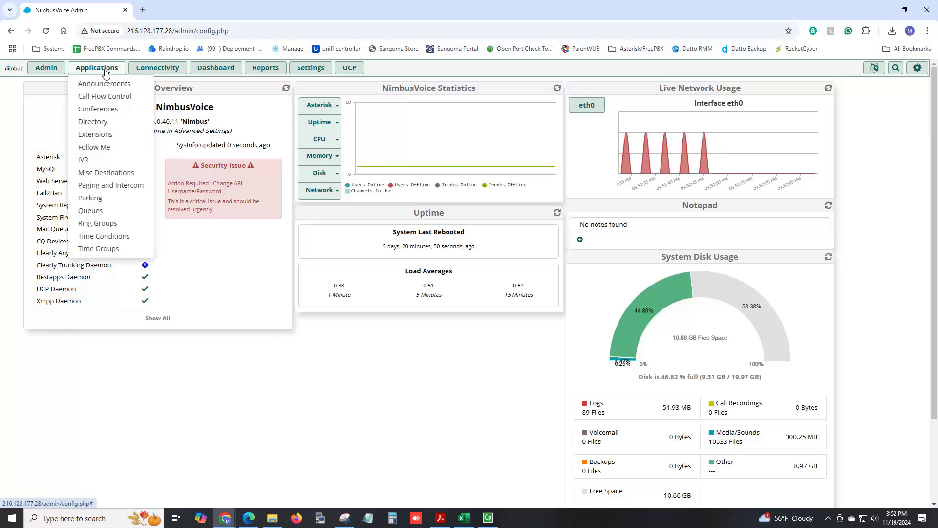
{"action": "left_click", "coordinate": [97, 250]}
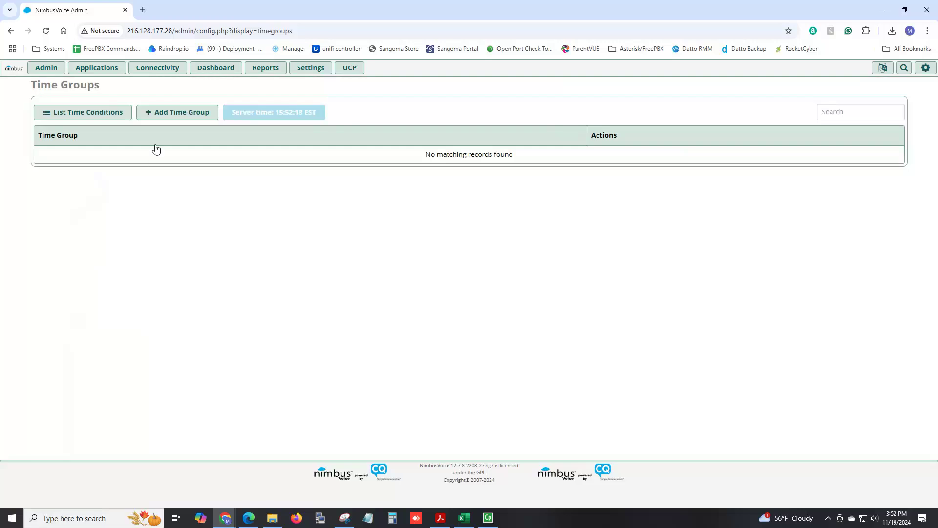
{"action": "left_click", "coordinate": [182, 118]}
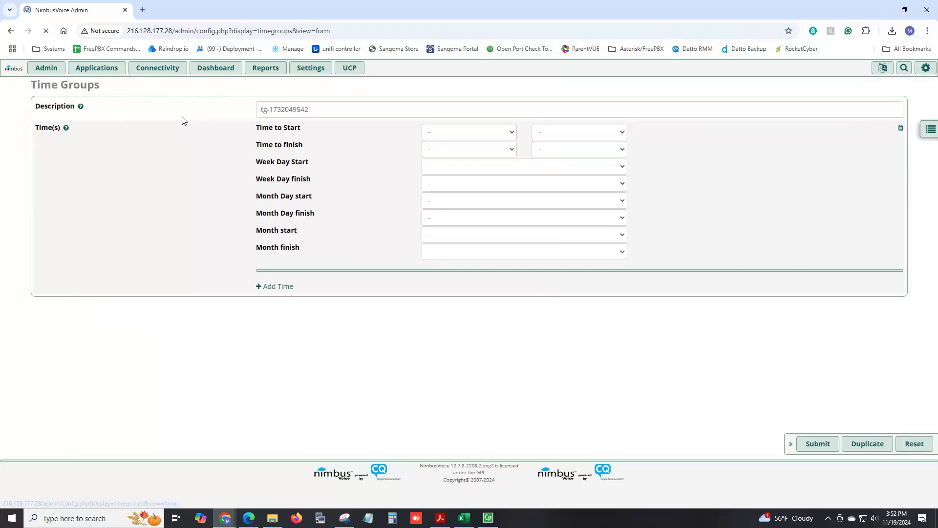
{"action": "left_click_drag", "start_coordinate": [335, 109], "coordinate": [144, 106]}
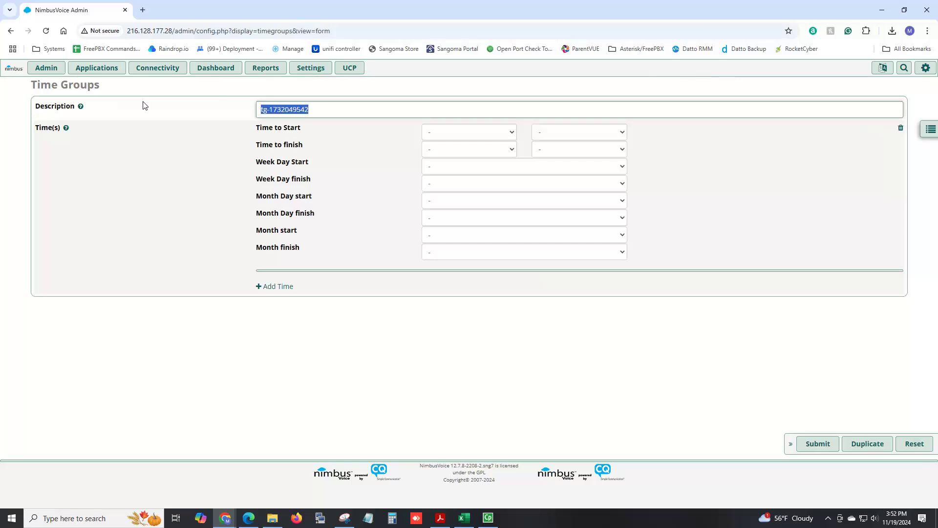
{"action": "type", "text": "Holiday"}
Set both the month start and month finish of the Holiday group's first time entry to December
{"action": "left_click", "coordinate": [447, 239]}
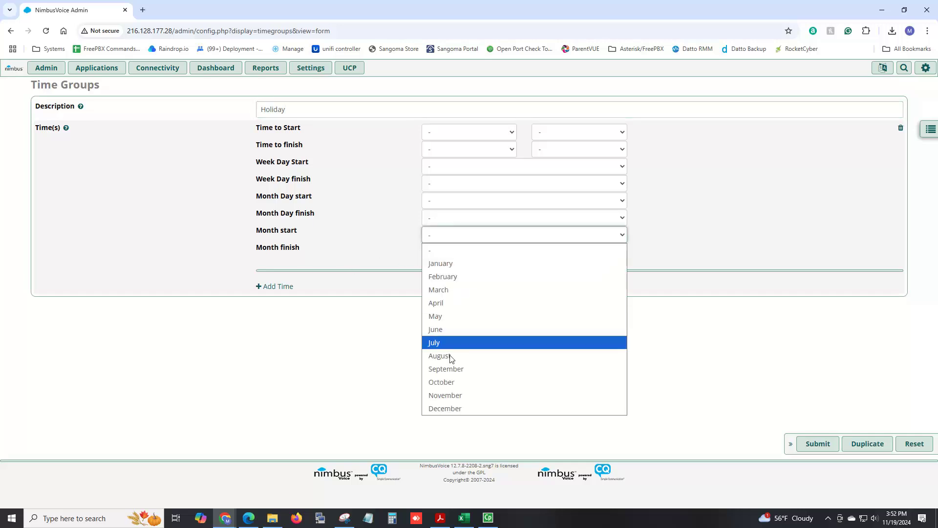
{"action": "left_click", "coordinate": [447, 408]}
{"action": "left_click", "coordinate": [466, 251]}
{"action": "left_click", "coordinate": [446, 425]}
Set the first time entry's month day start to 25 and month day finish to 26
{"action": "left_click", "coordinate": [445, 202]}
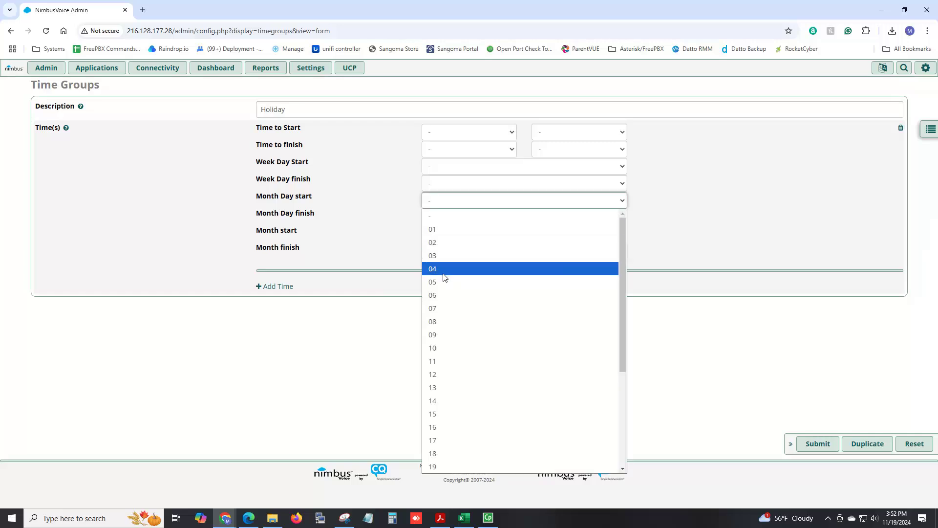
{"action": "scroll", "coordinate": [443, 339], "scroll_direction": "down", "scroll_amount": 3}
{"action": "left_click", "coordinate": [433, 447]}
{"action": "left_click", "coordinate": [461, 218]}
{"action": "scroll", "coordinate": [489, 356], "scroll_direction": "down", "scroll_amount": 3}
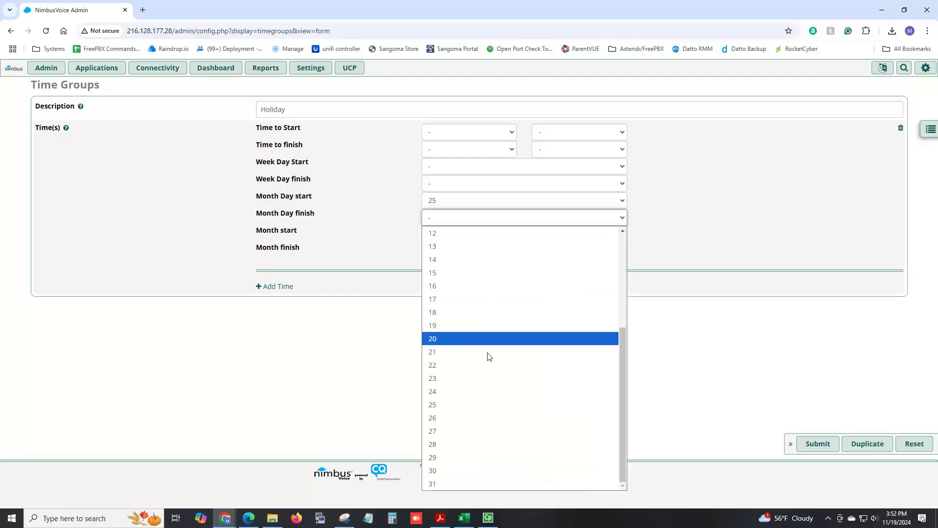
{"action": "left_click", "coordinate": [474, 406]}
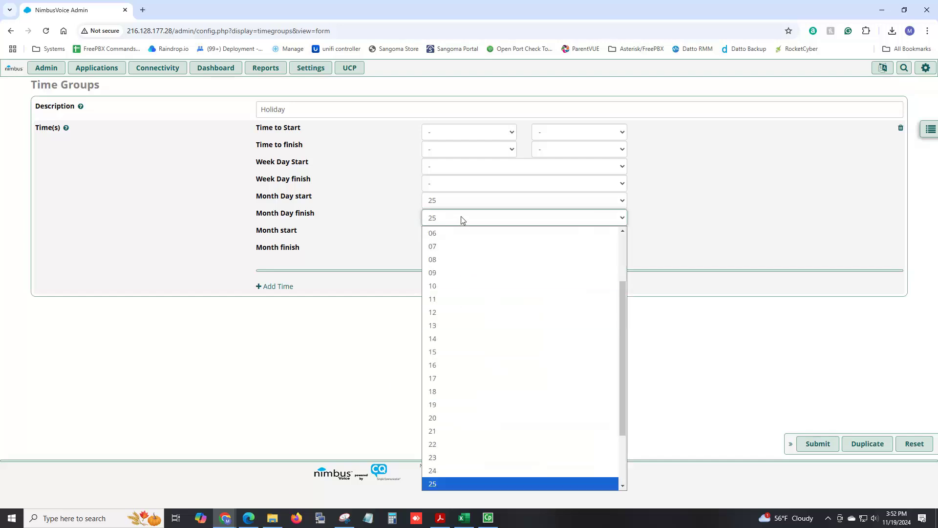
{"action": "scroll", "coordinate": [458, 324], "scroll_direction": "down", "scroll_amount": 2}
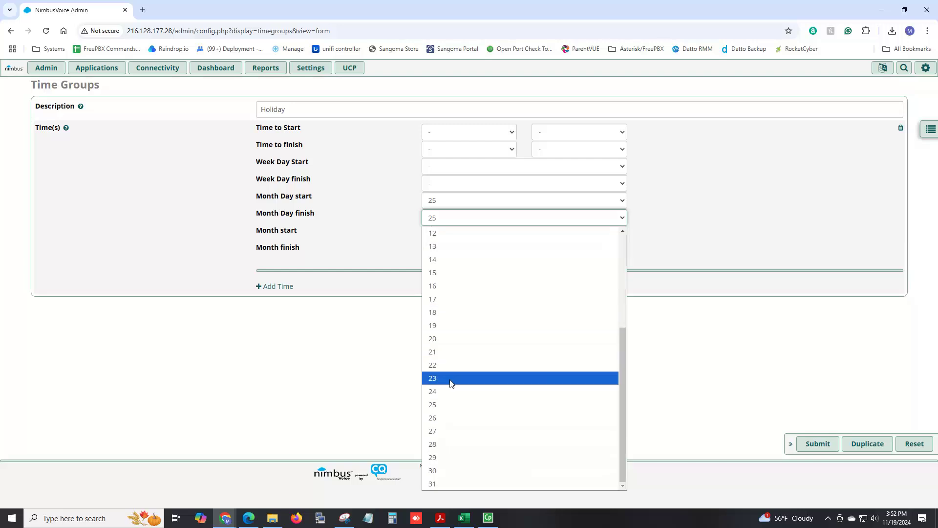
{"action": "left_click", "coordinate": [447, 417]}
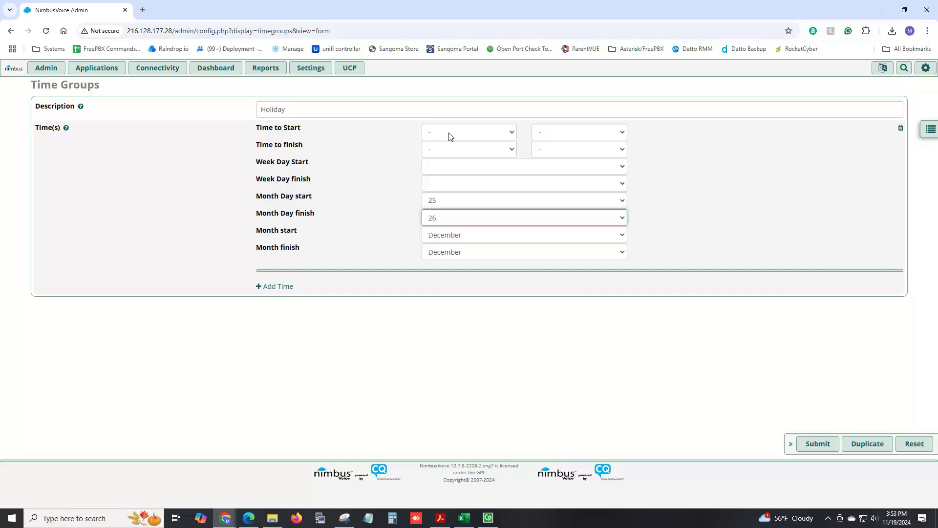
Add a second time entry to the Holiday group covering only January 01, as both start and finish
{"action": "left_click", "coordinate": [289, 287]}
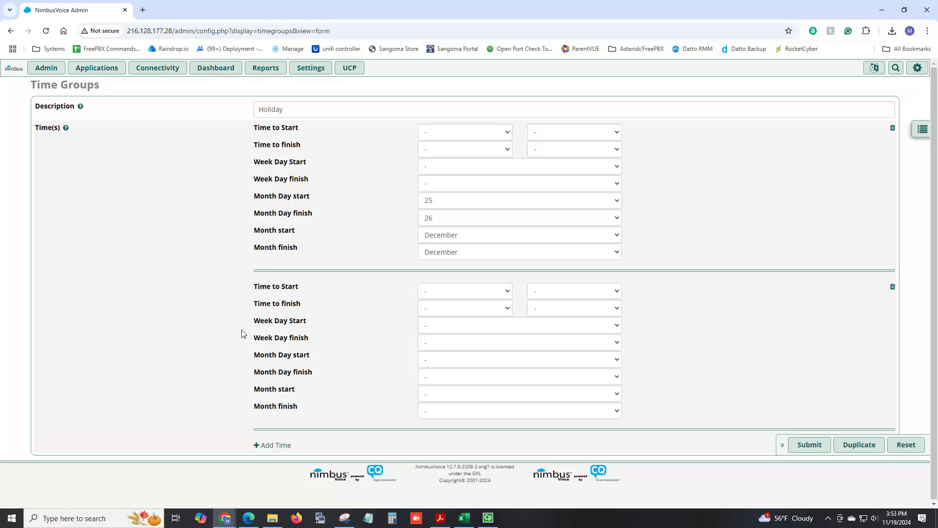
{"action": "left_click", "coordinate": [446, 409]}
{"action": "left_click", "coordinate": [450, 253]}
{"action": "left_click", "coordinate": [462, 393]}
{"action": "left_click", "coordinate": [468, 233]}
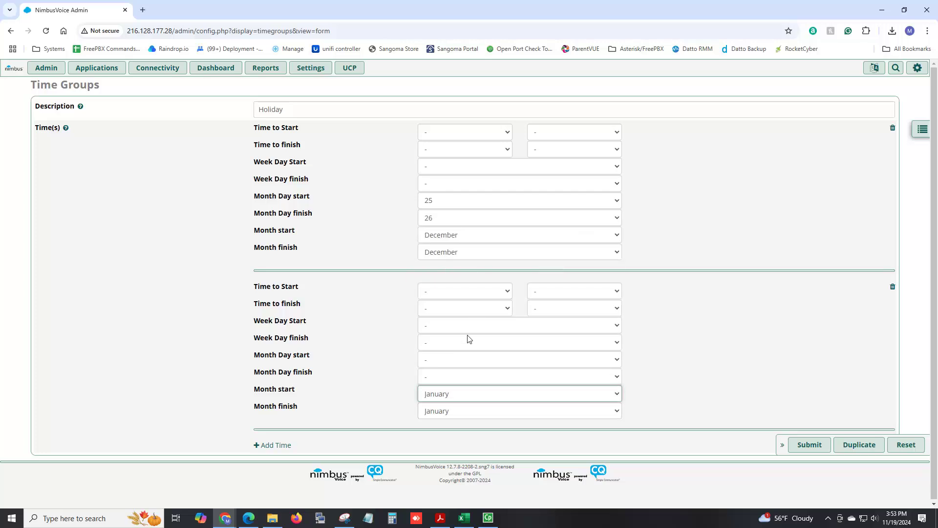
{"action": "left_click", "coordinate": [450, 360]}
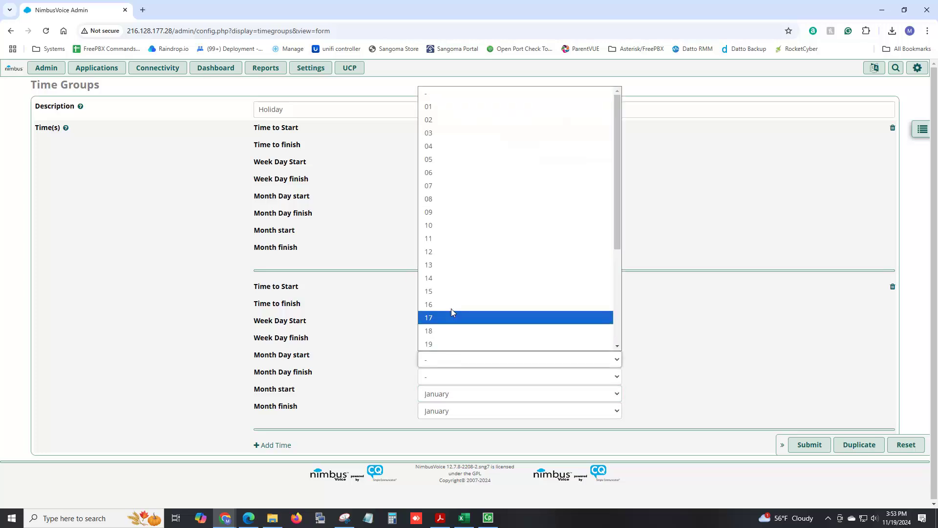
{"action": "left_click", "coordinate": [437, 112]}
{"action": "left_click", "coordinate": [440, 376]}
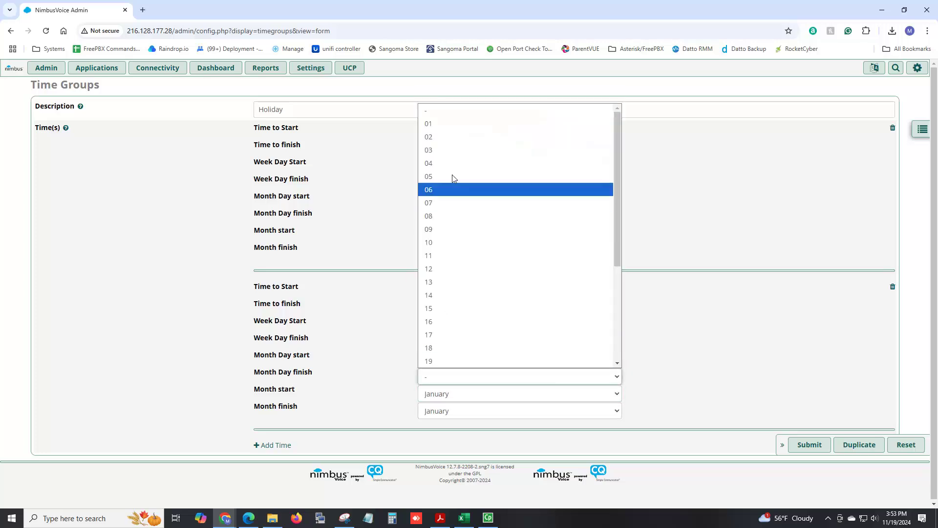
{"action": "left_click", "coordinate": [446, 123]}
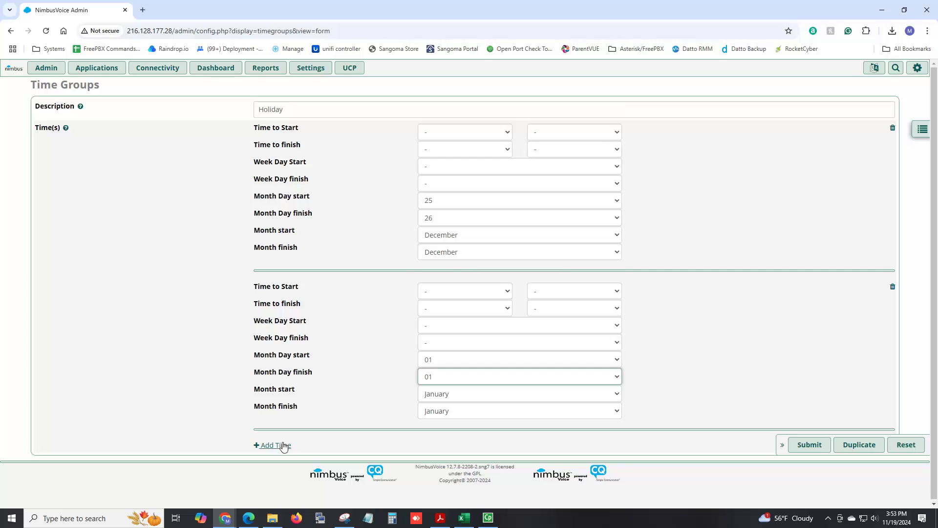
Add a third time entry to the Holiday group with November as both month start and month finish
{"action": "left_click", "coordinate": [264, 444]}
{"action": "scroll", "coordinate": [209, 363], "scroll_direction": "down", "scroll_amount": 3}
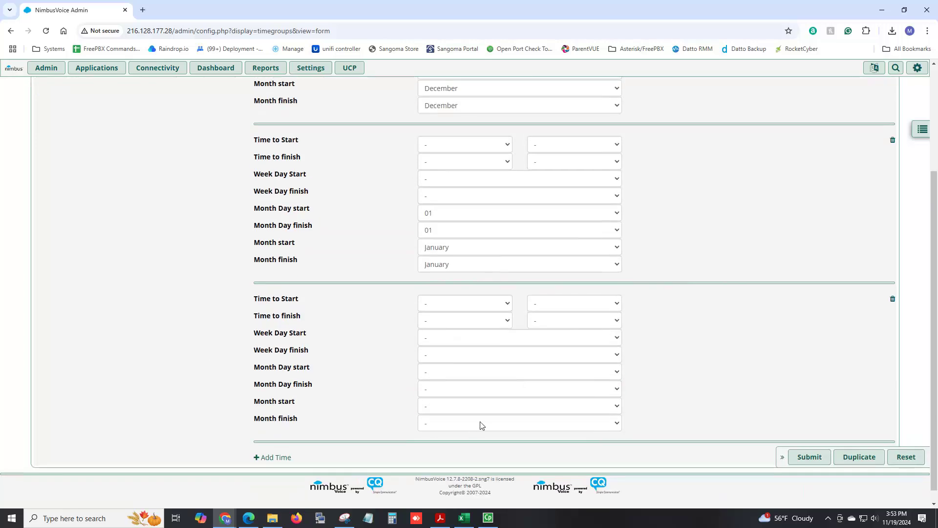
{"action": "left_click", "coordinate": [464, 407]}
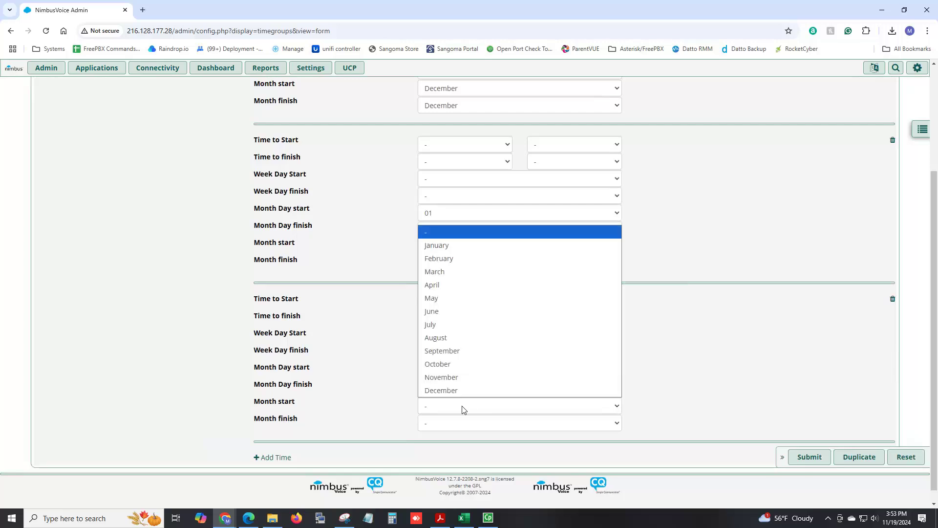
{"action": "left_click", "coordinate": [457, 378]}
{"action": "left_click", "coordinate": [454, 425]}
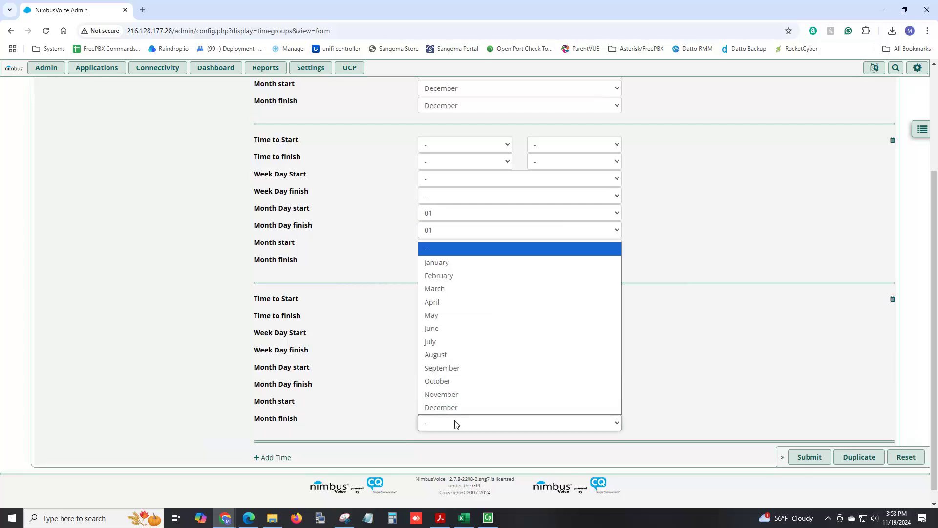
{"action": "left_click", "coordinate": [459, 389]}
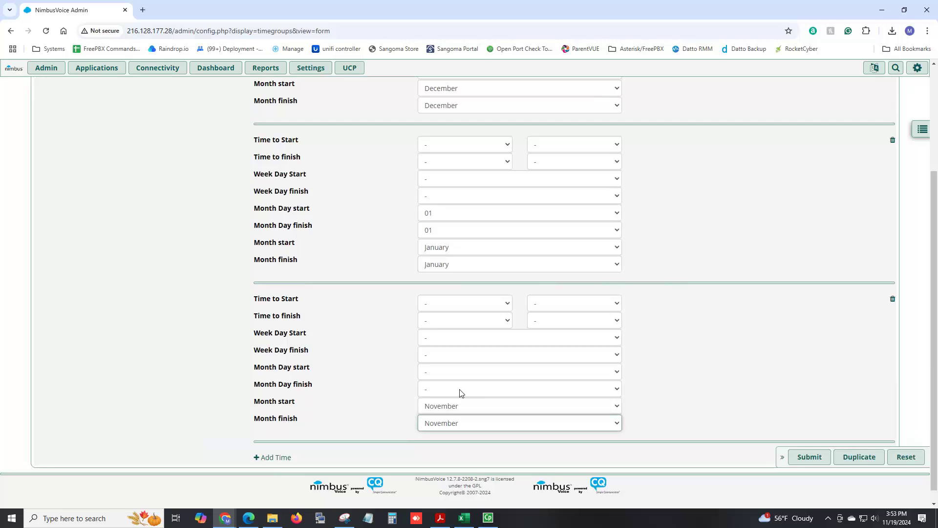
Set the November entry's month day start to 21 and month day finish to 25
{"action": "left_click", "coordinate": [461, 391]}
{"action": "scroll", "coordinate": [462, 338], "scroll_direction": "down", "scroll_amount": 3}
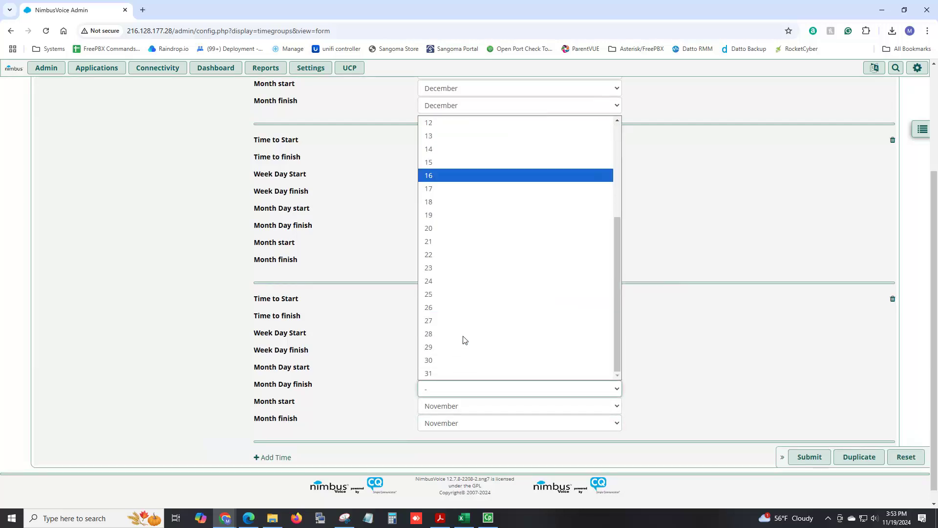
{"action": "left_click", "coordinate": [453, 295]}
{"action": "left_click", "coordinate": [450, 371]}
{"action": "scroll", "coordinate": [446, 337], "scroll_direction": "down", "scroll_amount": 2}
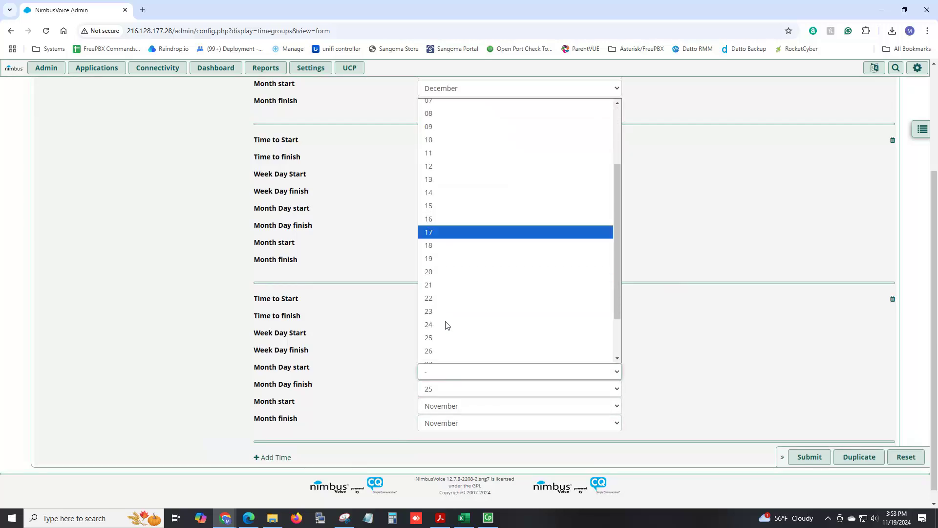
{"action": "left_click", "coordinate": [457, 299]}
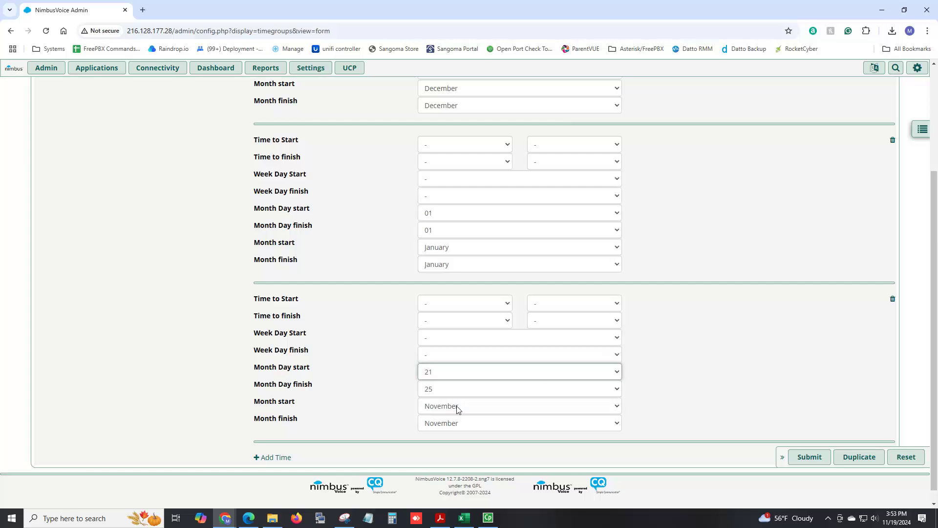
{"action": "left_click", "coordinate": [277, 458]}
{"action": "scroll", "coordinate": [377, 429], "scroll_direction": "down", "scroll_amount": 4}
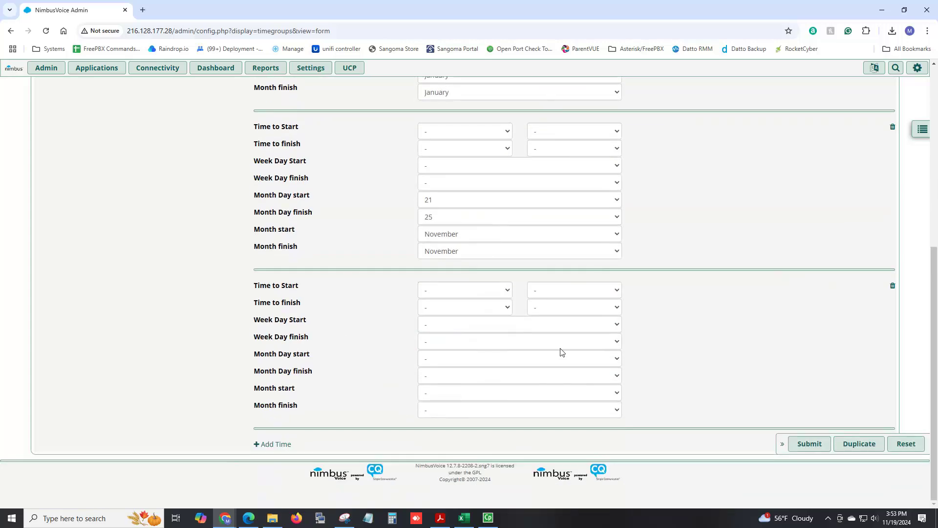
{"action": "left_click", "coordinate": [892, 287]}
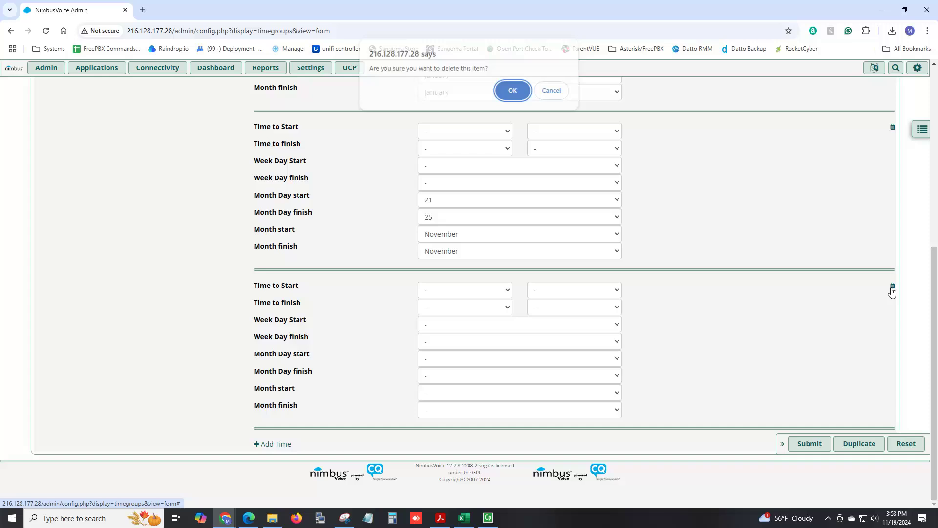
{"action": "left_click", "coordinate": [512, 92]}
Review the Holiday time group's entries and submit the group
{"action": "scroll", "coordinate": [488, 304], "scroll_direction": "up", "scroll_amount": 5}
{"action": "scroll", "coordinate": [487, 304], "scroll_direction": "down", "scroll_amount": 5}
{"action": "left_click", "coordinate": [809, 445]}
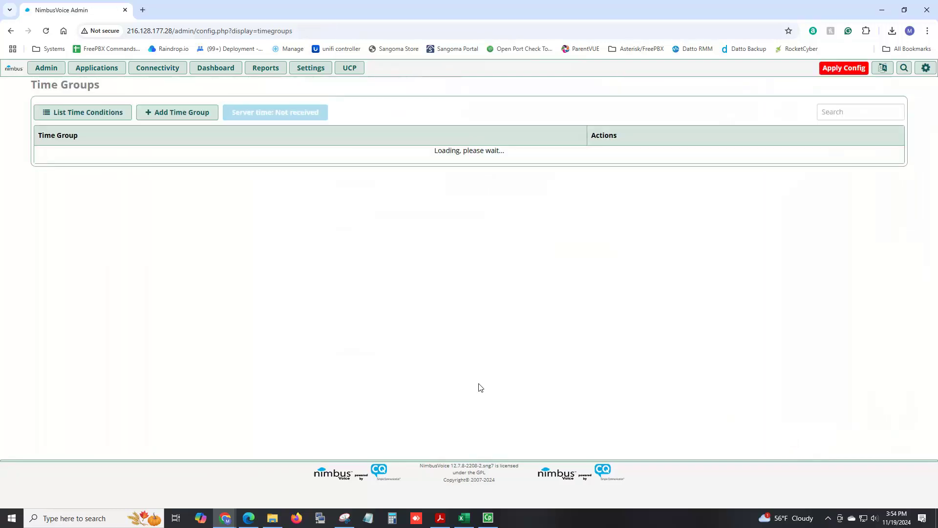
Create another time group with the description "Business Hours"
{"action": "left_click", "coordinate": [168, 117]}
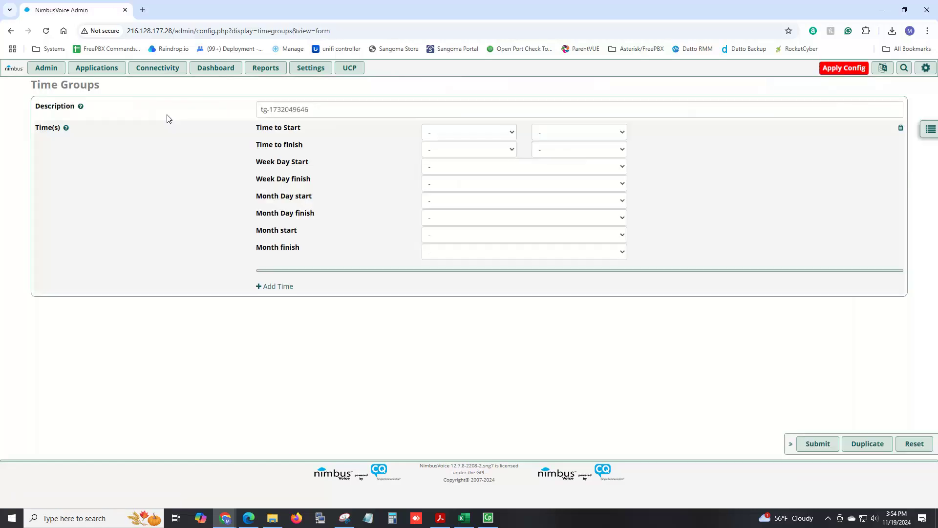
{"action": "left_click_drag", "start_coordinate": [345, 111], "coordinate": [196, 110]}
{"action": "type", "text": "B"}
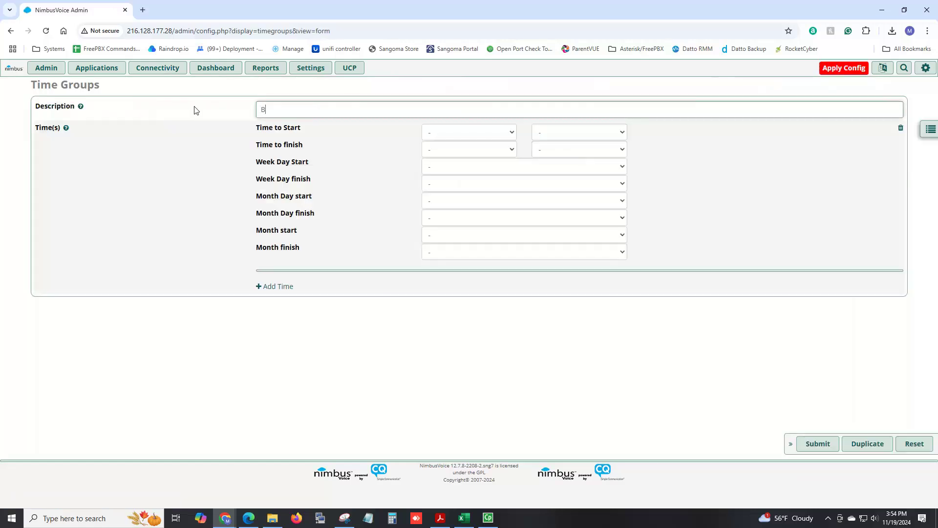
{"action": "type", "text": "usiness Hours"}
Set the Business Hours group's first time entry to start at 08:00 and finish at 17:00
{"action": "left_click", "coordinate": [450, 132]}
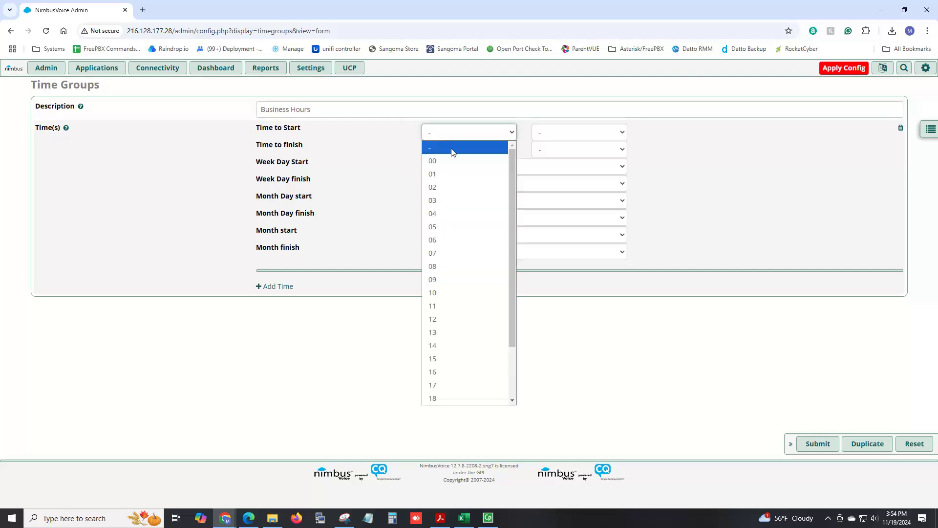
{"action": "left_click", "coordinate": [454, 265]}
{"action": "left_click", "coordinate": [491, 154]}
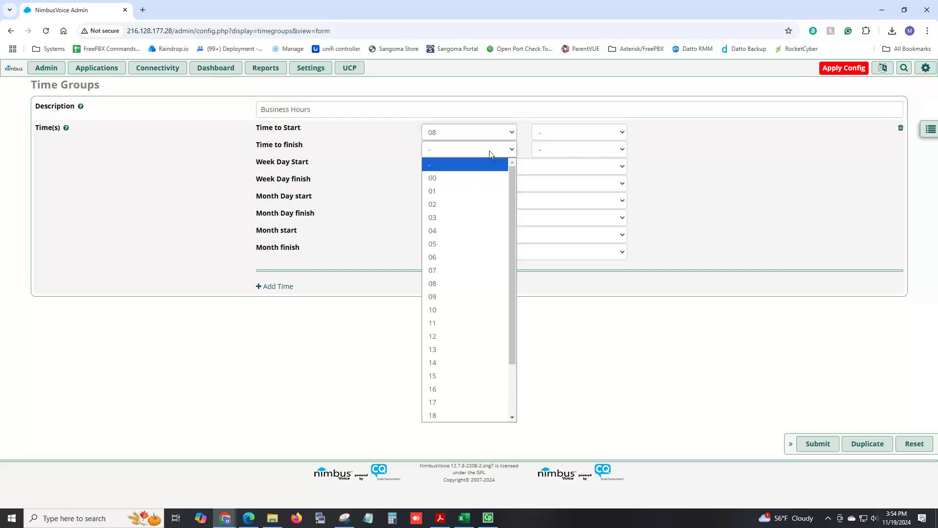
{"action": "left_click", "coordinate": [454, 400]}
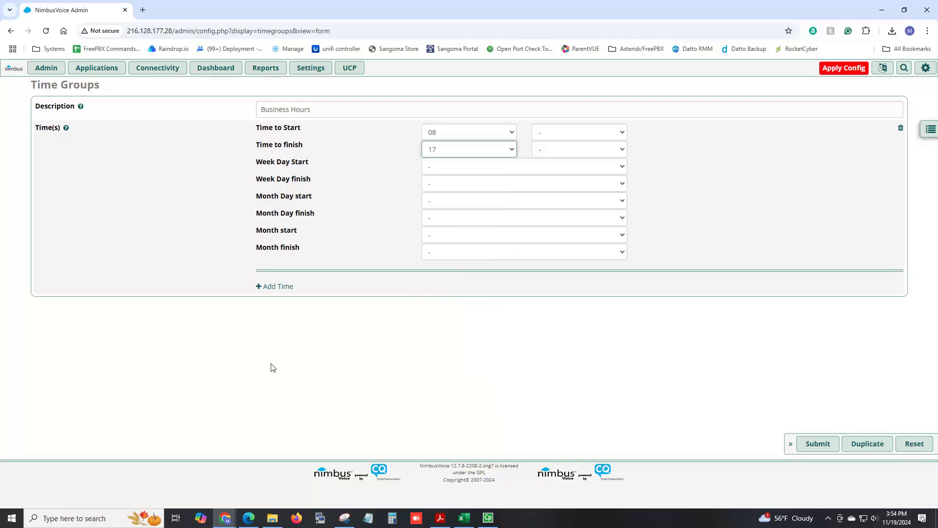
{"action": "left_click", "coordinate": [554, 133]}
{"action": "left_click", "coordinate": [560, 162]}
{"action": "left_click", "coordinate": [562, 150]}
{"action": "left_click", "coordinate": [556, 178]}
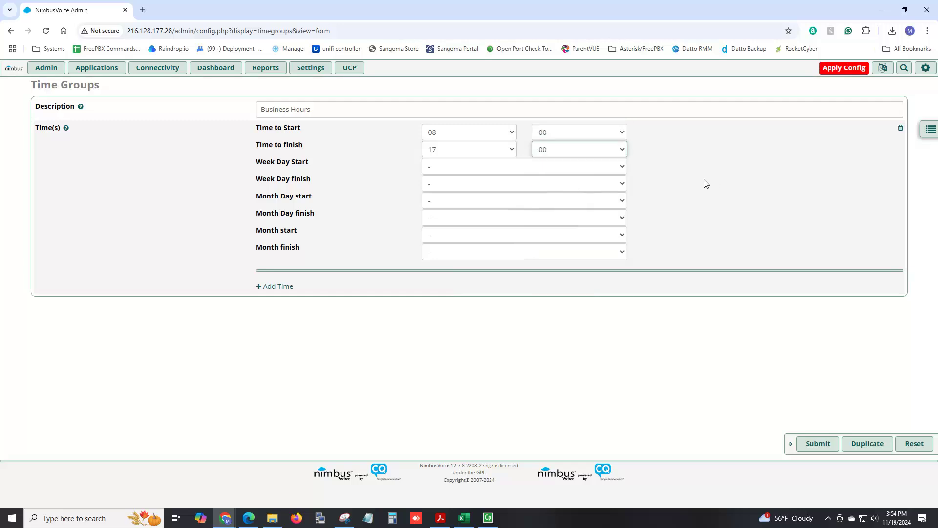
Set the first time entry's week day start to Monday and week day finish to Thursday
{"action": "left_click", "coordinate": [459, 170]}
{"action": "left_click", "coordinate": [460, 205]}
{"action": "left_click", "coordinate": [453, 185]}
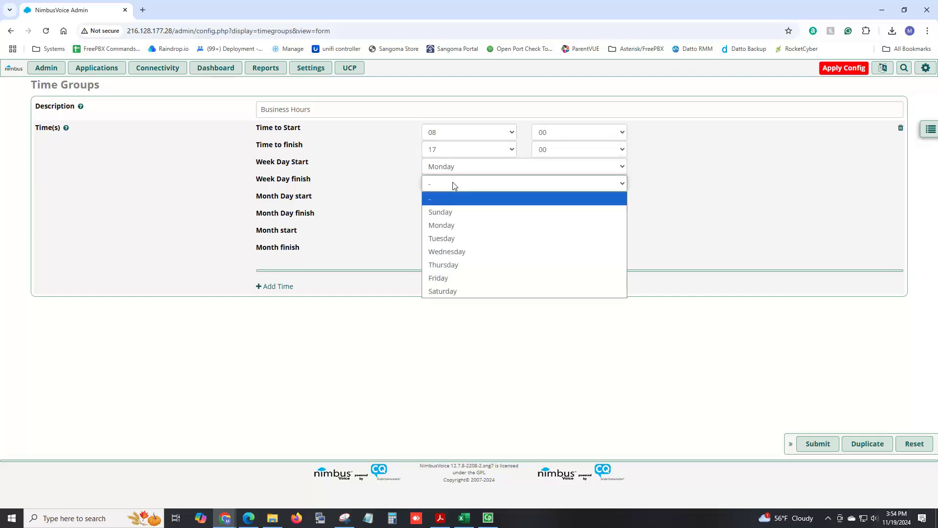
{"action": "left_click", "coordinate": [448, 265]}
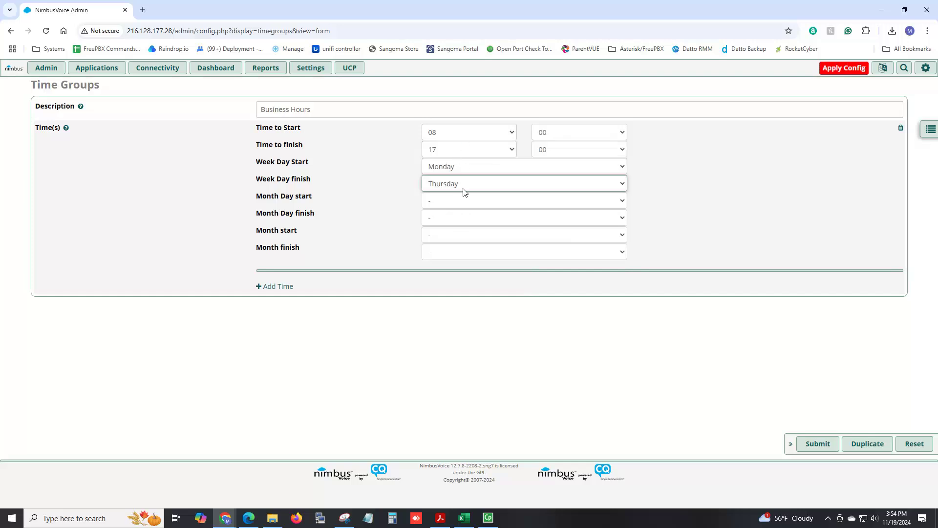
Add a second time entry to the Business Hours group with start hour 08 and finish hour 12
{"action": "left_click", "coordinate": [284, 288]}
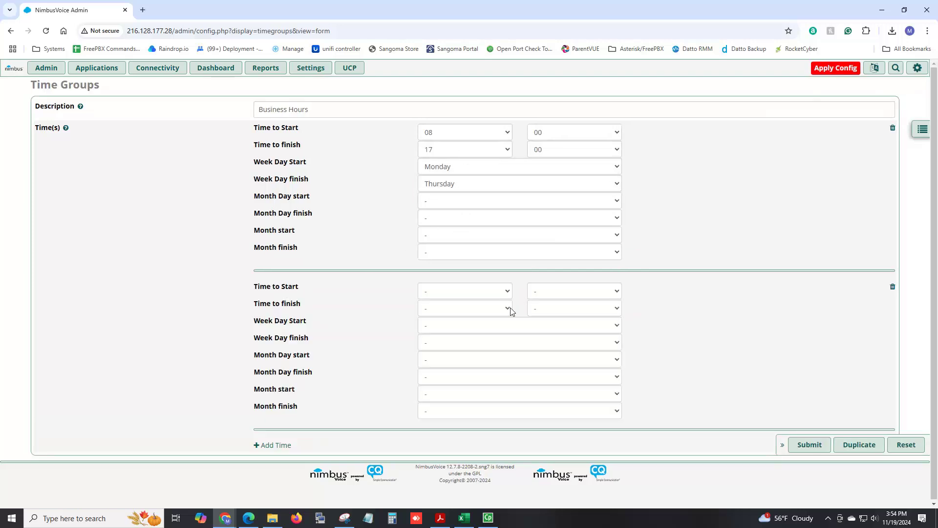
{"action": "left_click", "coordinate": [460, 292]}
{"action": "left_click", "coordinate": [442, 149]}
{"action": "left_click", "coordinate": [457, 308]}
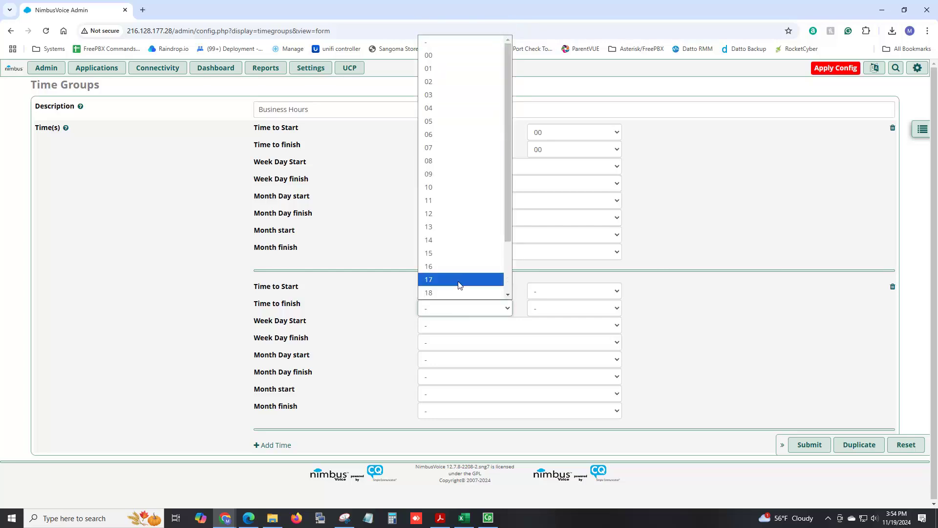
{"action": "left_click", "coordinate": [455, 214]}
Set the second time entry's week day start and week day finish to Friday
{"action": "left_click", "coordinate": [445, 325]}
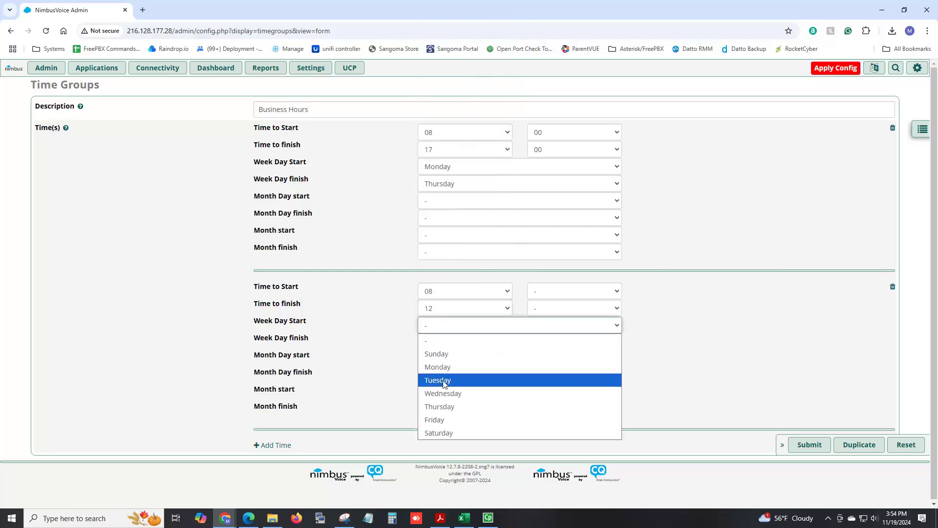
{"action": "left_click", "coordinate": [442, 406]}
{"action": "left_click", "coordinate": [450, 326]}
{"action": "left_click", "coordinate": [453, 419]}
{"action": "left_click", "coordinate": [448, 345]}
{"action": "left_click", "coordinate": [452, 438]}
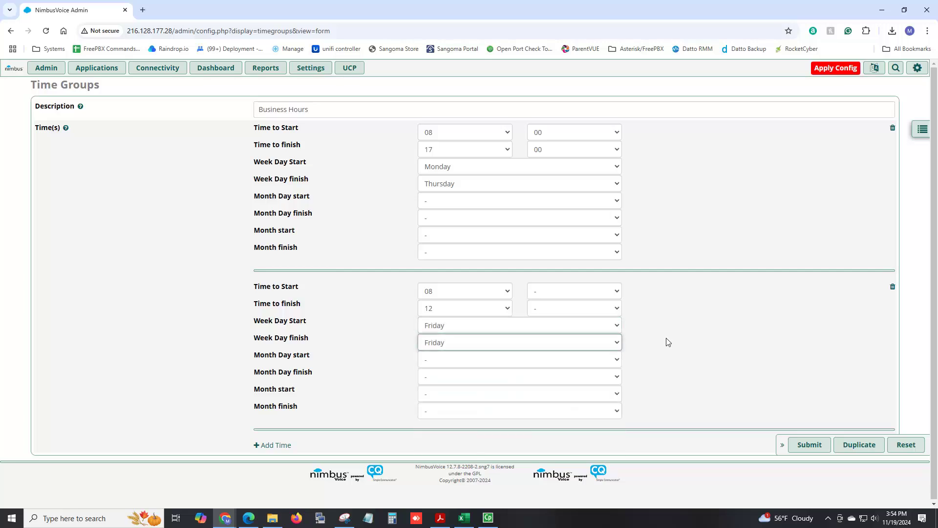
Add a third time entry with start hour 10 and finish hour 14
{"action": "left_click", "coordinate": [259, 444]}
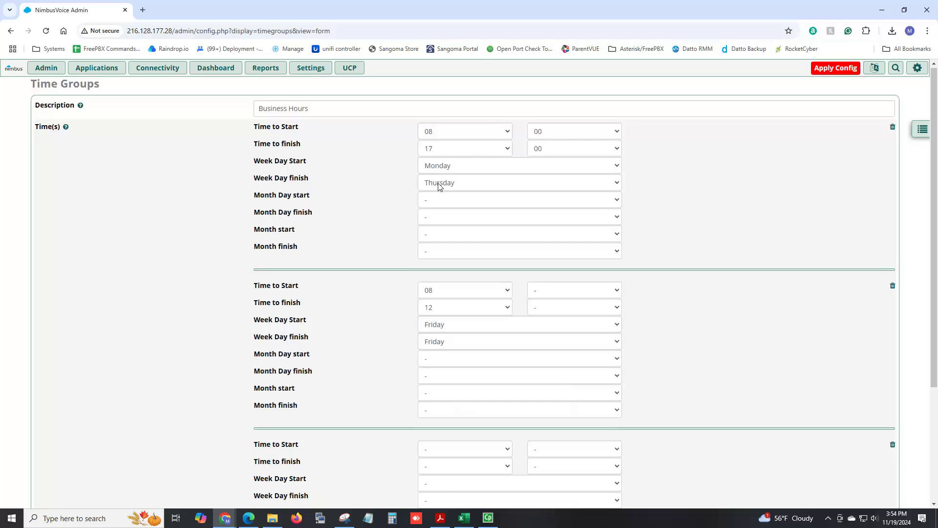
{"action": "scroll", "coordinate": [443, 348], "scroll_direction": "down", "scroll_amount": 2}
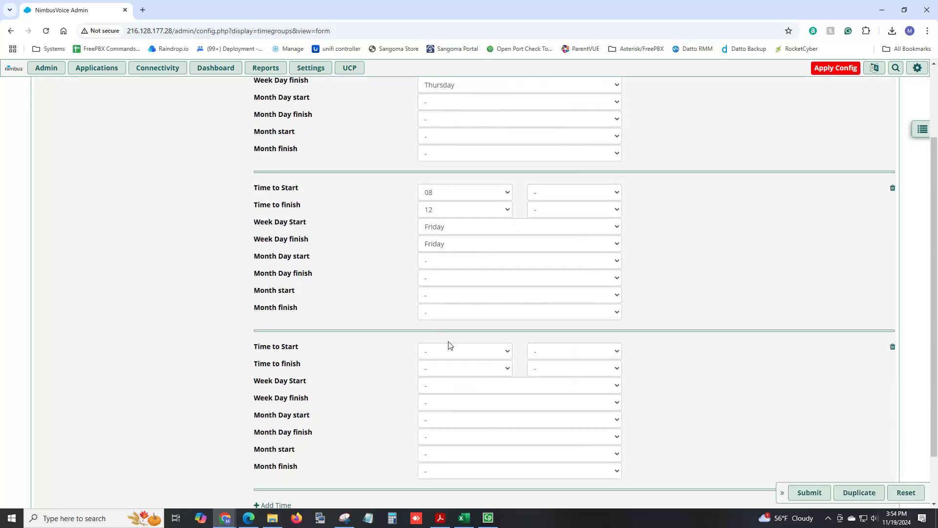
{"action": "left_click", "coordinate": [448, 351]}
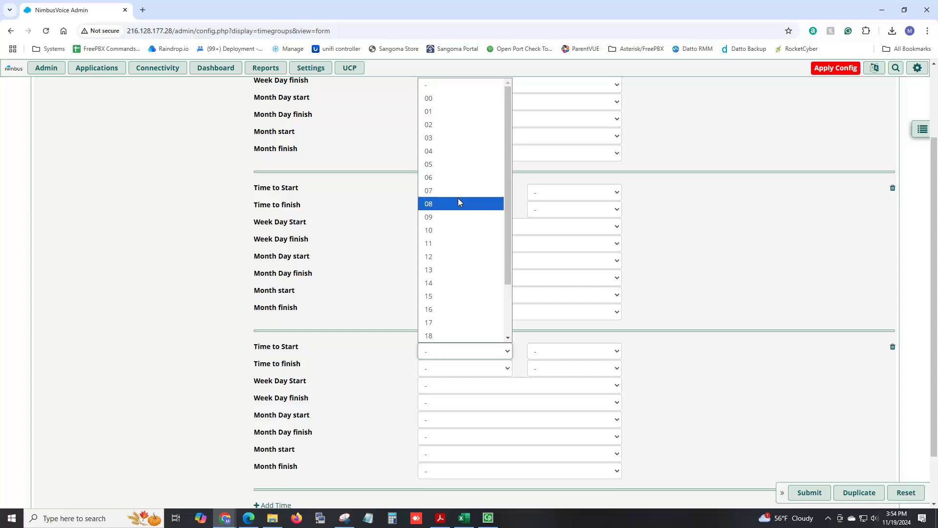
{"action": "left_click", "coordinate": [454, 230]}
{"action": "left_click", "coordinate": [451, 374]}
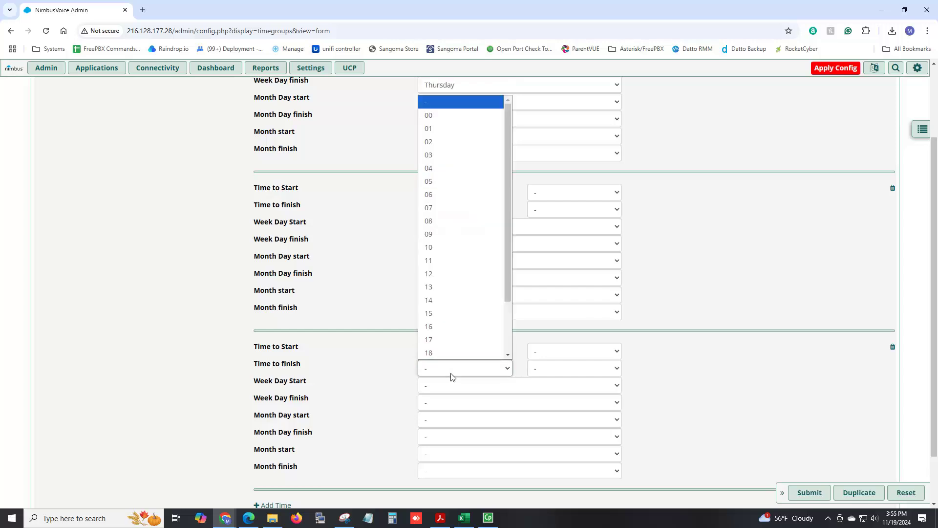
{"action": "left_click", "coordinate": [444, 307]}
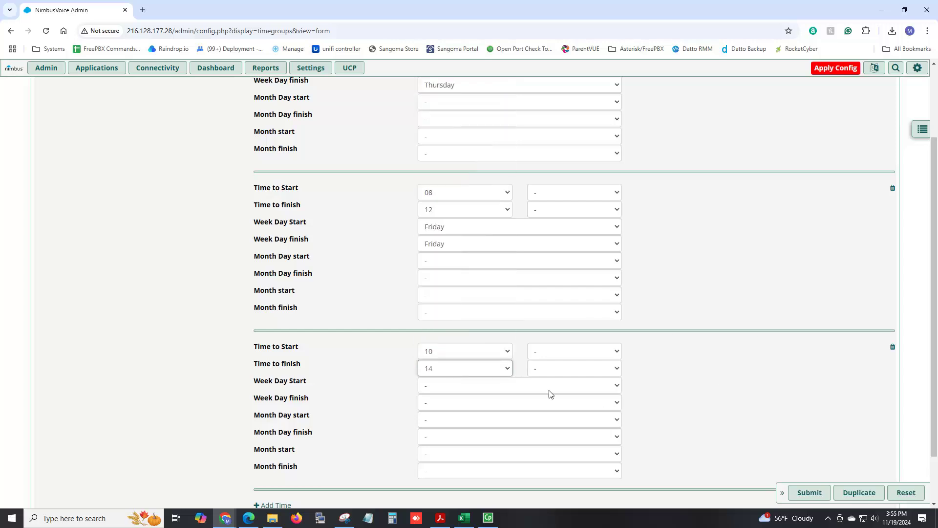
Set the third time entry's week day start and week day finish to Saturday
{"action": "left_click", "coordinate": [498, 385]}
{"action": "left_click", "coordinate": [456, 492]}
{"action": "left_click", "coordinate": [447, 402]}
{"action": "left_click", "coordinate": [443, 387]}
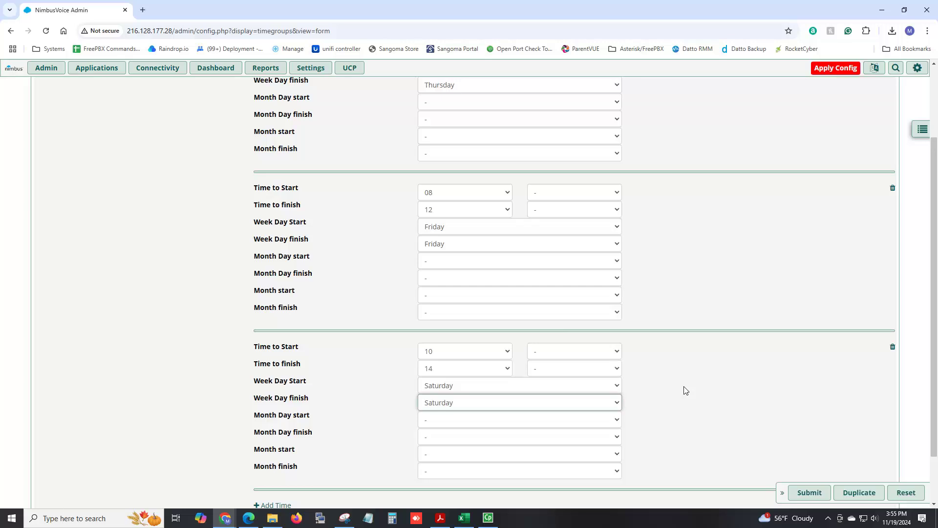
Review the three time entries and set the finish hour of the first, Monday to Thursday entry to 12
{"action": "scroll", "coordinate": [686, 391], "scroll_direction": "up", "scroll_amount": 2}
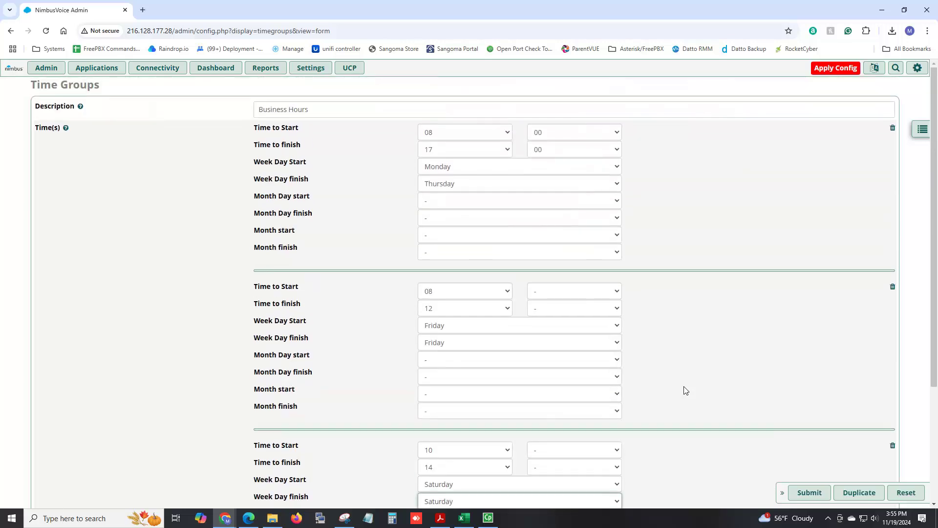
{"action": "scroll", "coordinate": [686, 390], "scroll_direction": "down", "scroll_amount": 1}
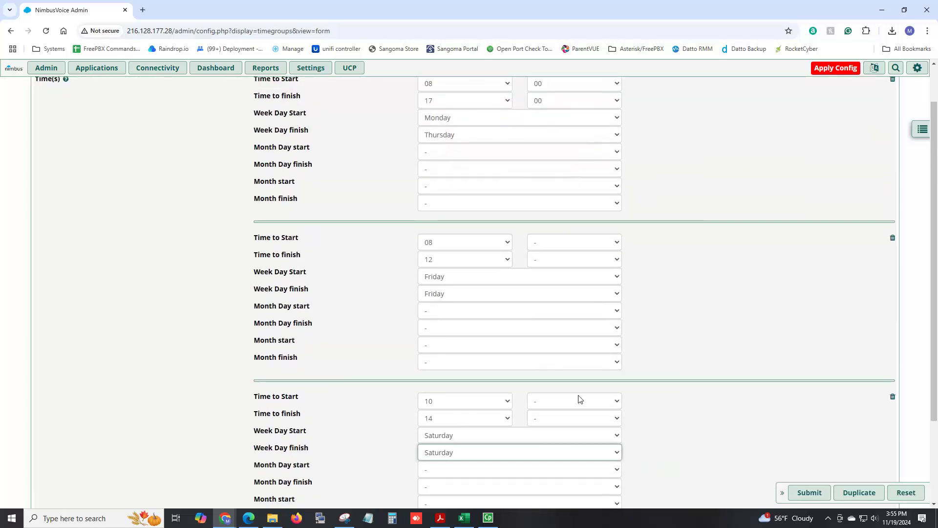
{"action": "scroll", "coordinate": [579, 399], "scroll_direction": "down", "scroll_amount": 2}
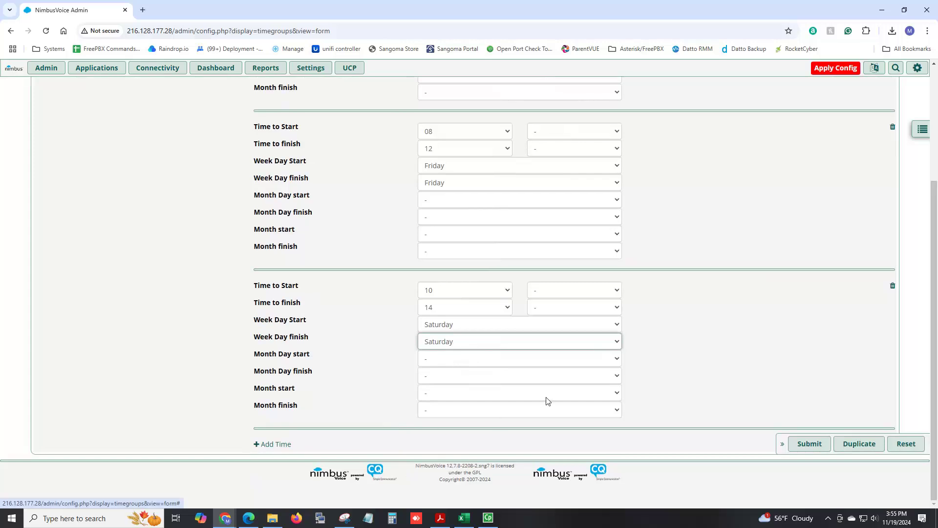
{"action": "scroll", "coordinate": [548, 400], "scroll_direction": "up", "scroll_amount": 3}
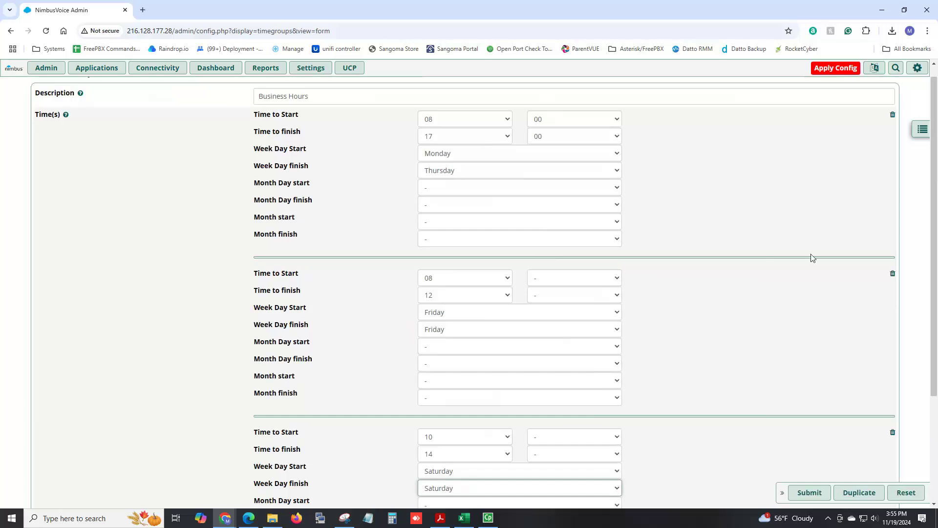
{"action": "left_click", "coordinate": [482, 136]}
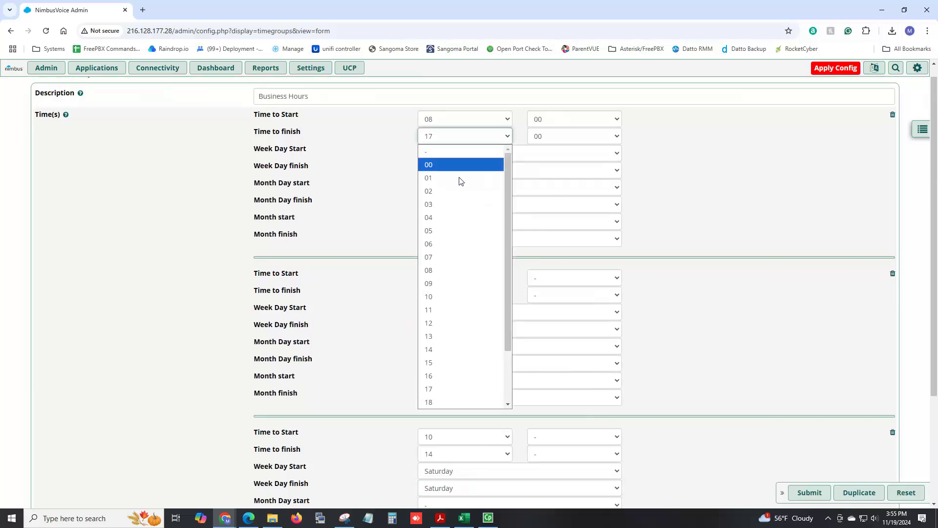
{"action": "left_click", "coordinate": [445, 323]}
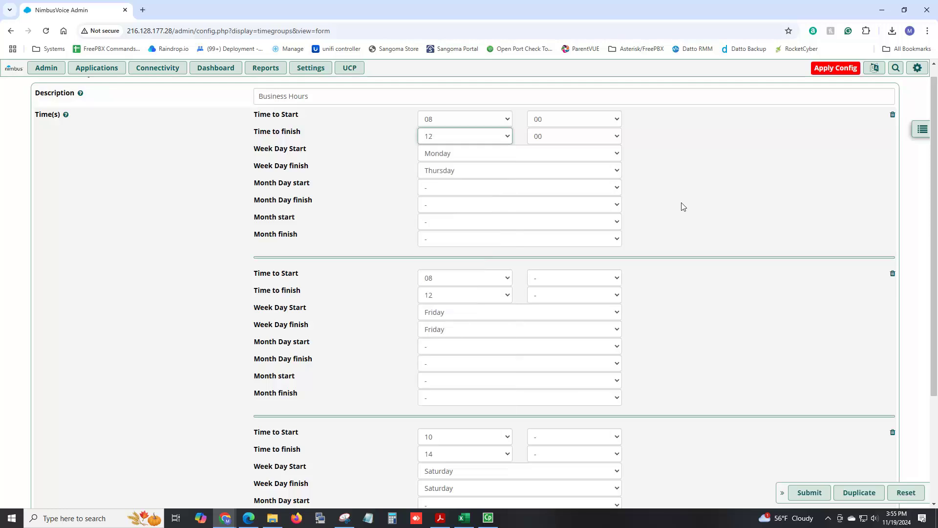
Add a fourth time entry with start hour 13 and finish hour 17
{"action": "scroll", "coordinate": [643, 356], "scroll_direction": "down", "scroll_amount": 3}
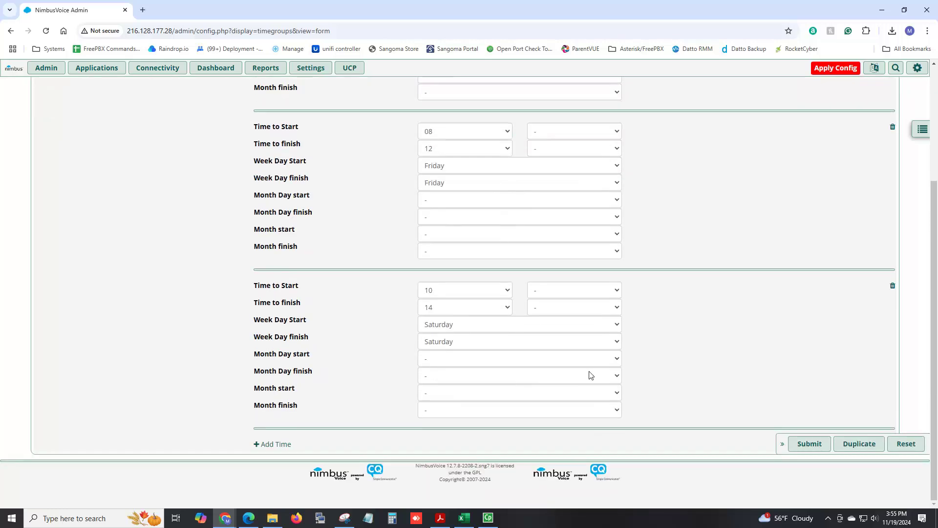
{"action": "left_click", "coordinate": [281, 445]}
{"action": "left_click", "coordinate": [432, 448]}
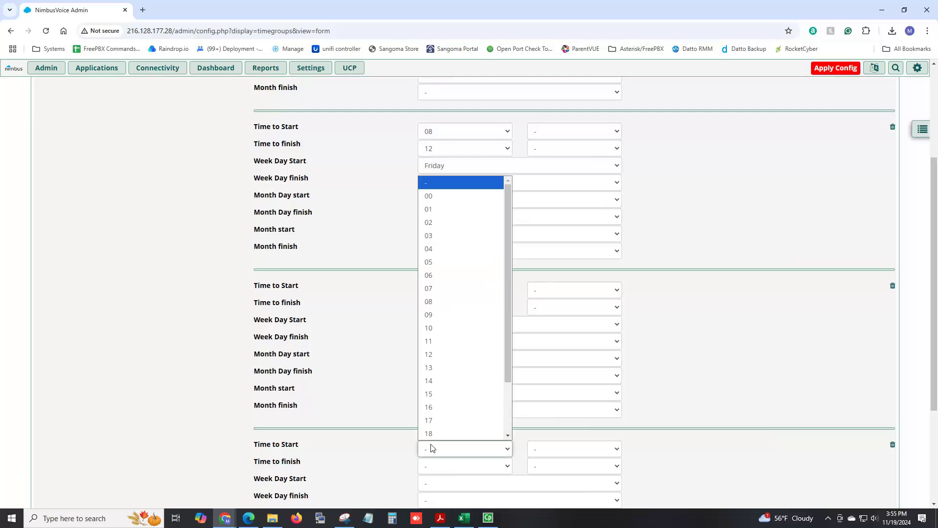
{"action": "left_click", "coordinate": [453, 366]}
{"action": "left_click", "coordinate": [457, 466]}
{"action": "left_click", "coordinate": [459, 438]}
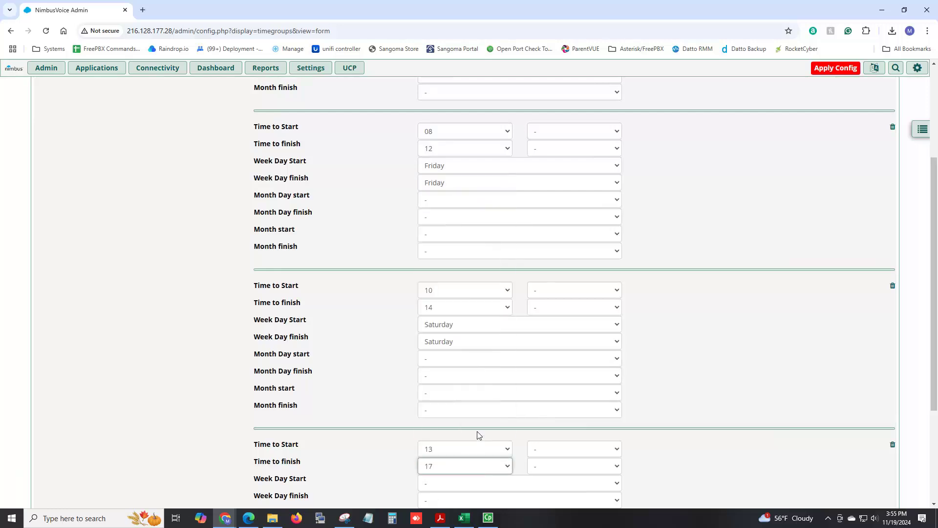
Set the fourth time entry's week day start to Monday and week day finish to Thursday
{"action": "scroll", "coordinate": [497, 377], "scroll_direction": "down", "scroll_amount": 3}
{"action": "left_click", "coordinate": [464, 337]}
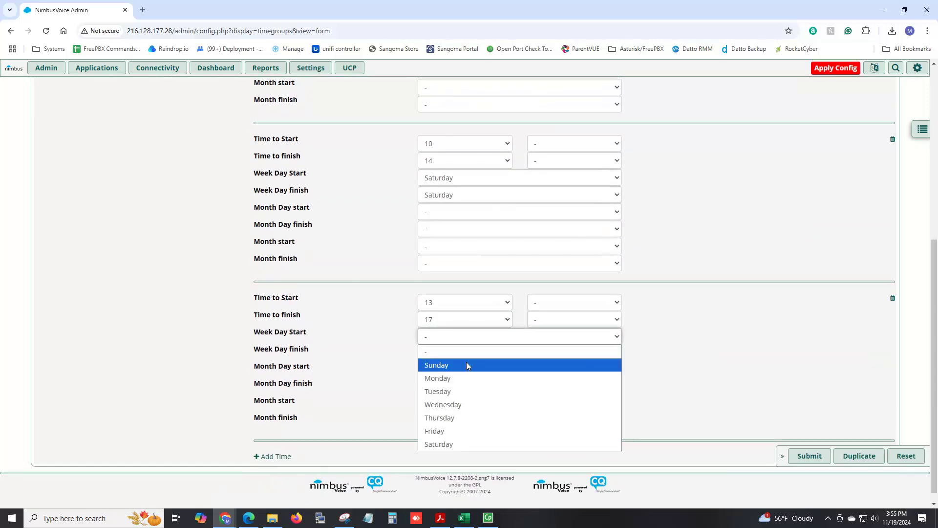
{"action": "left_click", "coordinate": [464, 377]}
{"action": "left_click", "coordinate": [455, 354]}
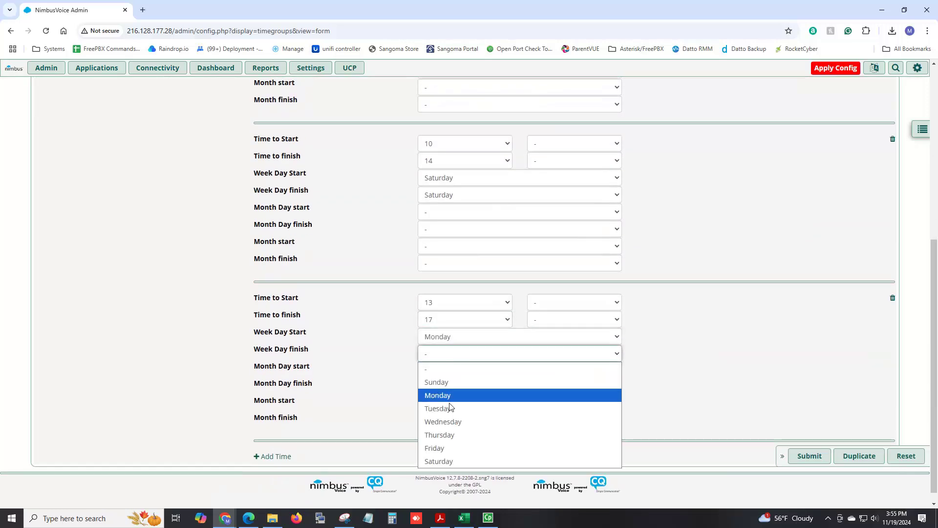
{"action": "left_click", "coordinate": [454, 434]}
Review all the Business Hours time entries and submit the group
{"action": "scroll", "coordinate": [684, 333], "scroll_direction": "up", "scroll_amount": 6}
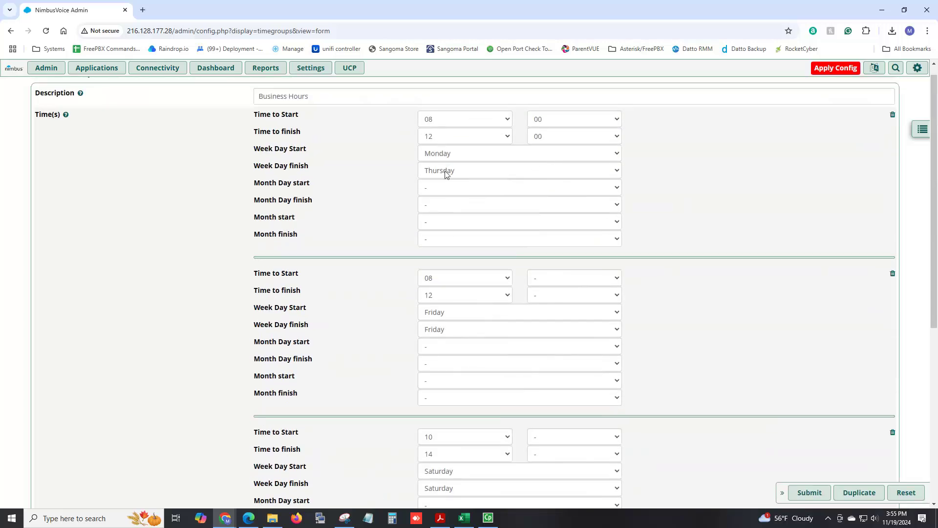
{"action": "scroll", "coordinate": [457, 327], "scroll_direction": "down", "scroll_amount": 1}
{"action": "scroll", "coordinate": [461, 329], "scroll_direction": "down", "scroll_amount": 1}
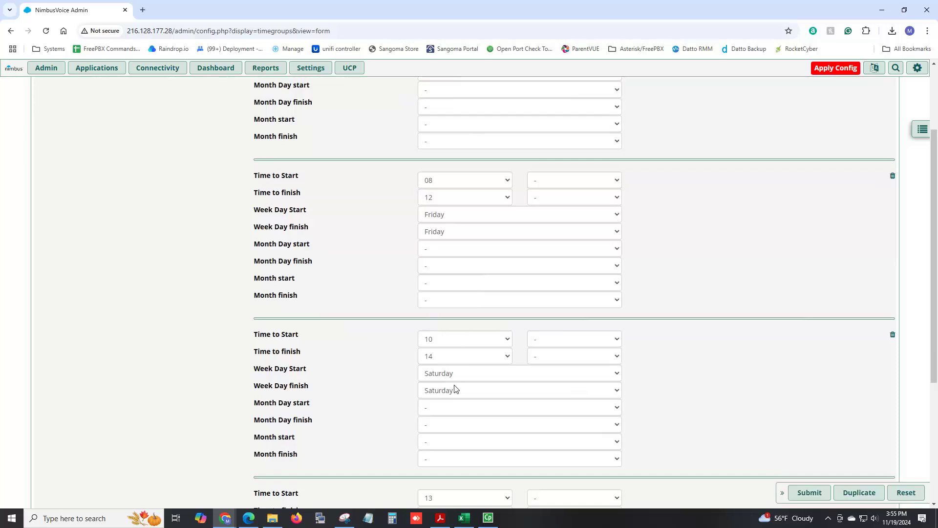
{"action": "scroll", "coordinate": [454, 389], "scroll_direction": "down", "scroll_amount": 2}
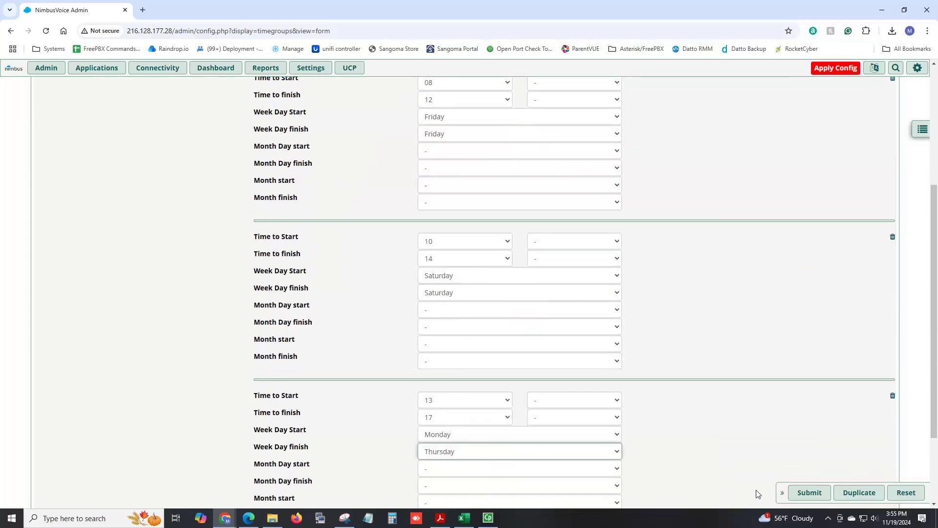
{"action": "left_click", "coordinate": [802, 493]}
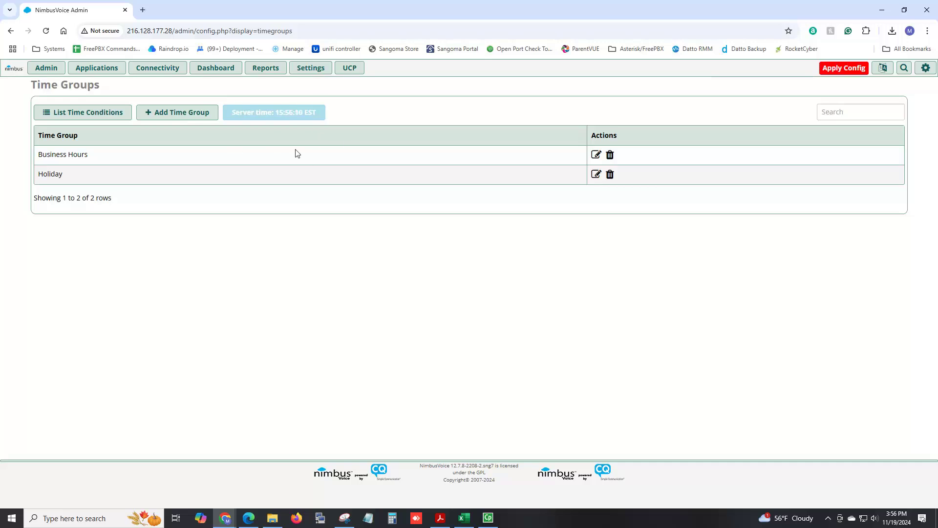
Check the Time Zone settings and the Power Options for rebooting in System Admin
{"action": "left_click", "coordinate": [49, 71]}
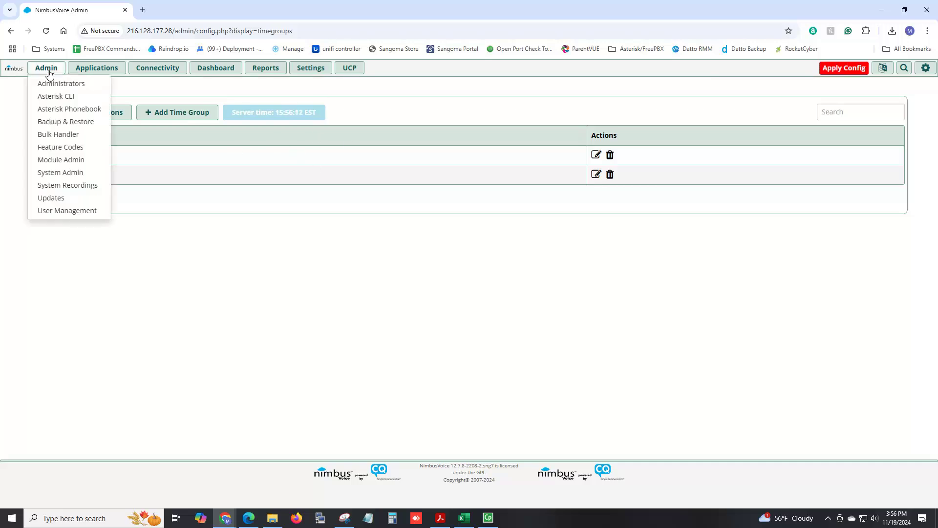
{"action": "left_click", "coordinate": [60, 177]}
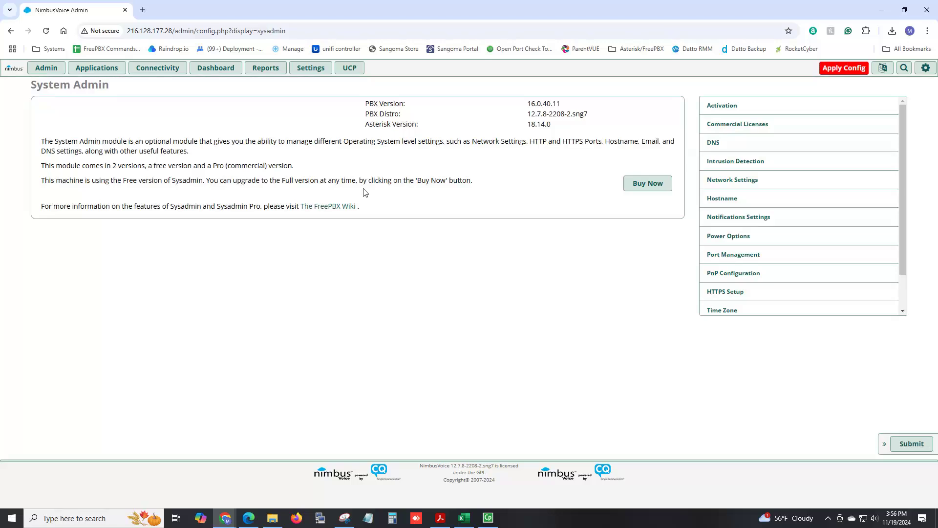
{"action": "scroll", "coordinate": [743, 215], "scroll_direction": "down", "scroll_amount": 1}
{"action": "left_click", "coordinate": [726, 273]}
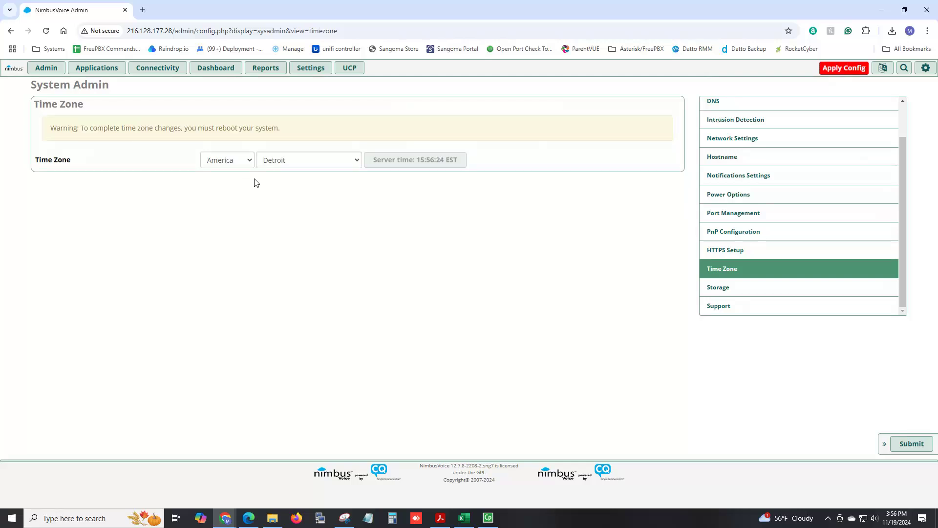
{"action": "left_click_drag", "start_coordinate": [294, 131], "coordinate": [82, 140]}
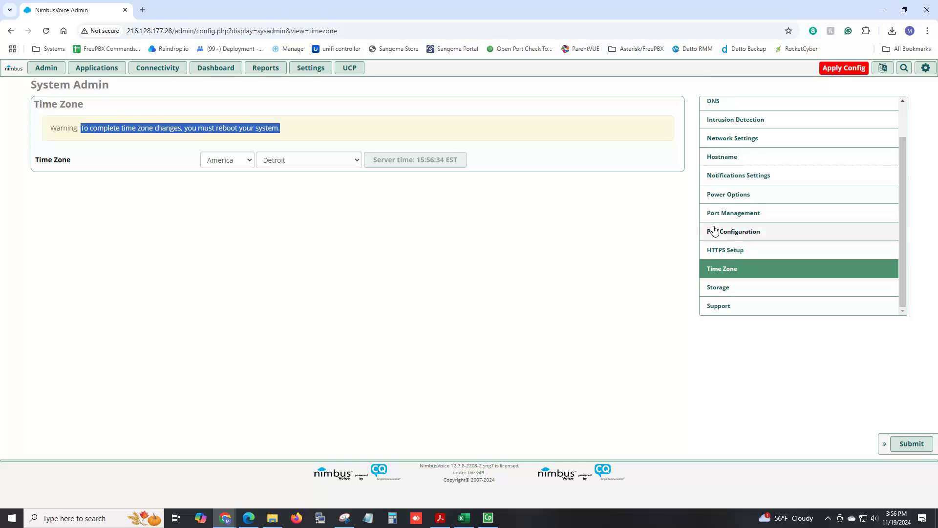
{"action": "left_click", "coordinate": [728, 197]}
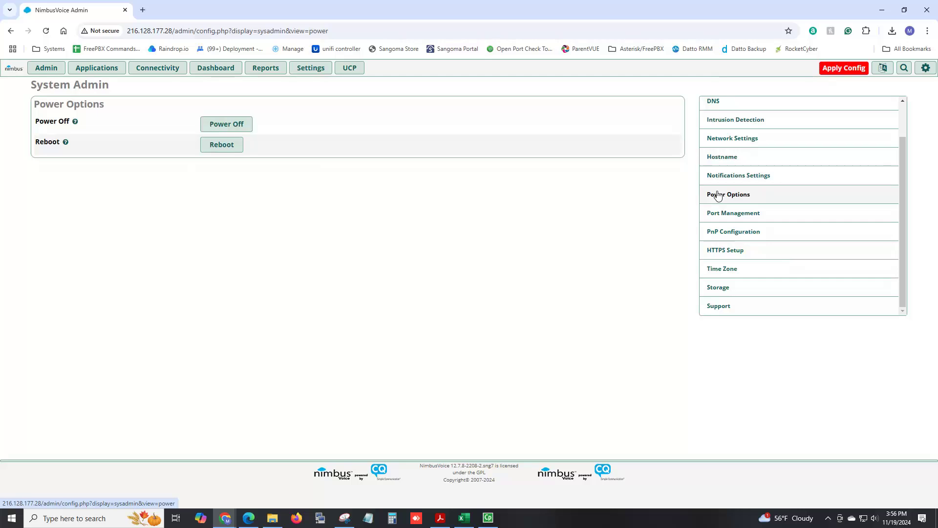
{"action": "left_click", "coordinate": [703, 194]}
Return to Time Groups, switch to the Time Conditions list and open a blank form for a new time condition
{"action": "mouse_move", "coordinate": [93, 71]}
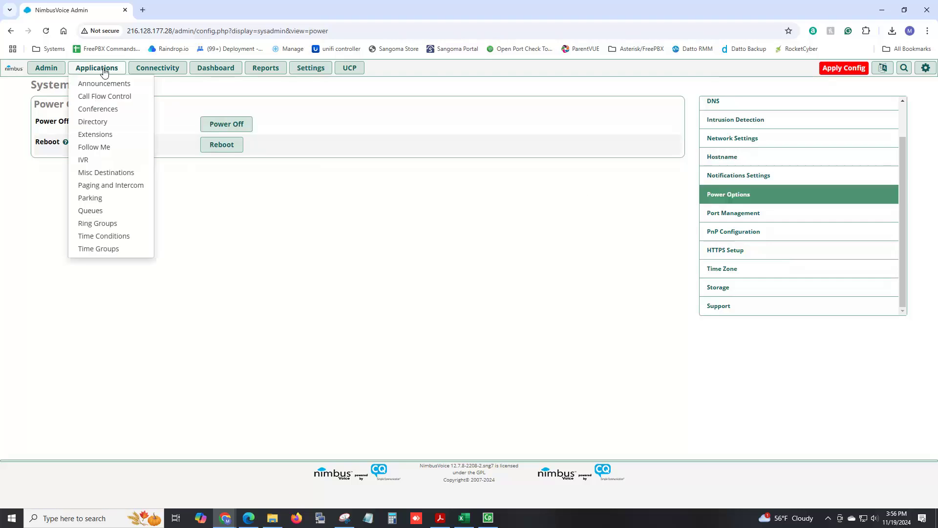
{"action": "left_click", "coordinate": [112, 251]}
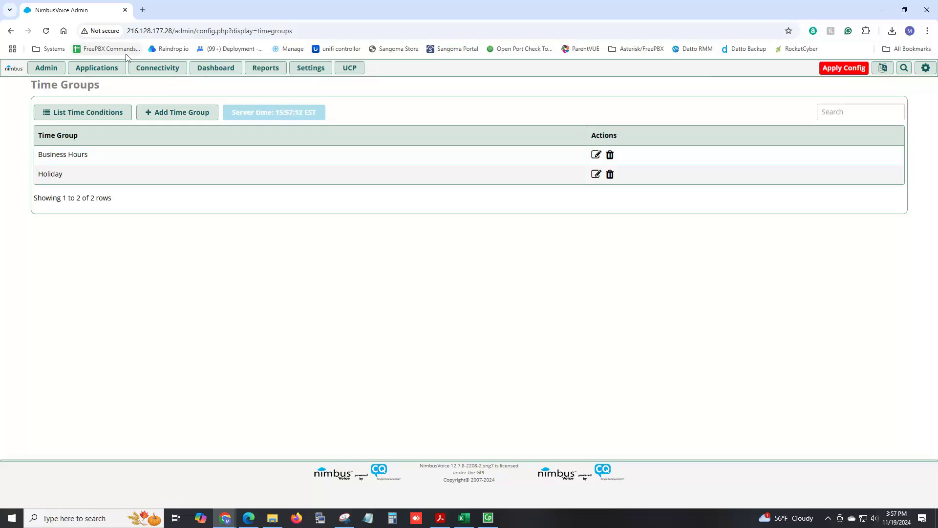
{"action": "mouse_move", "coordinate": [94, 69]}
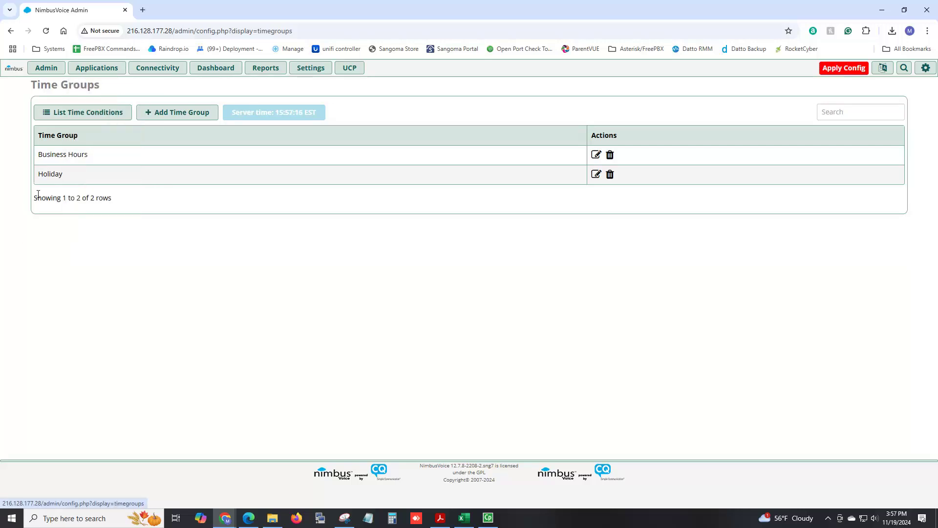
{"action": "left_click", "coordinate": [64, 118]}
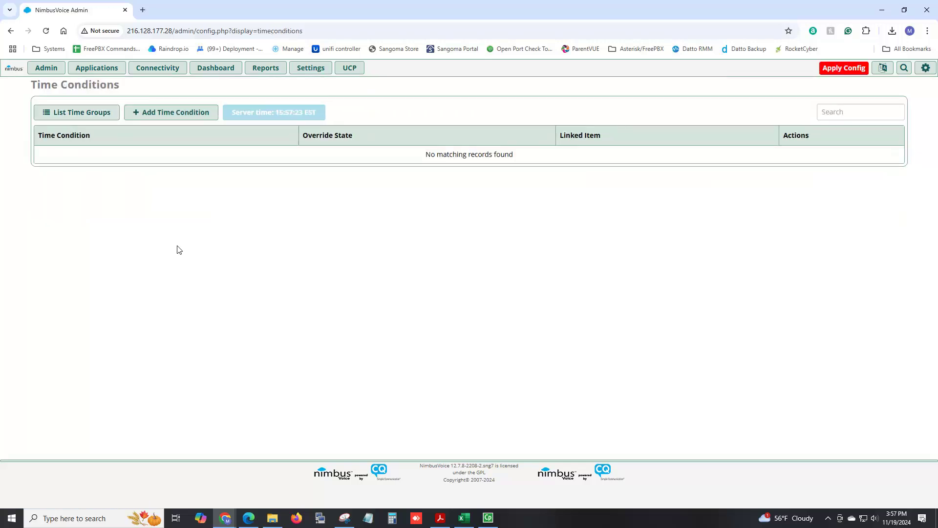
{"action": "left_click", "coordinate": [187, 119]}
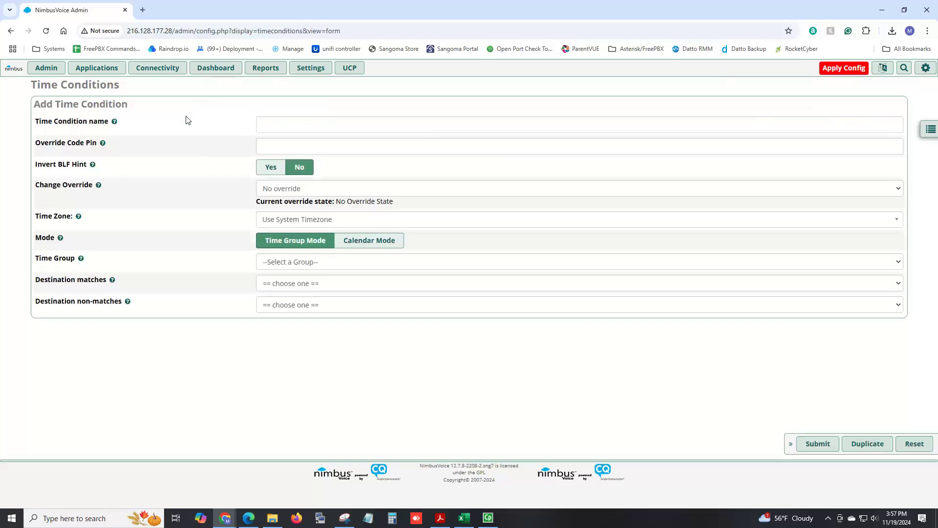
Name the new time condition Holiday and assign it the Holiday time group
{"action": "left_click", "coordinate": [267, 126]}
{"action": "type", "text": "Holiday"}
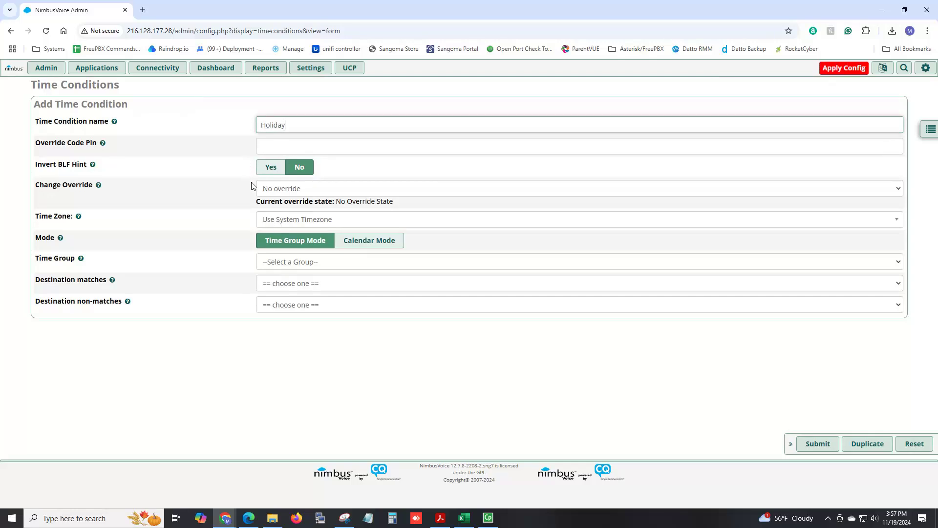
{"action": "mouse_move", "coordinate": [81, 259]}
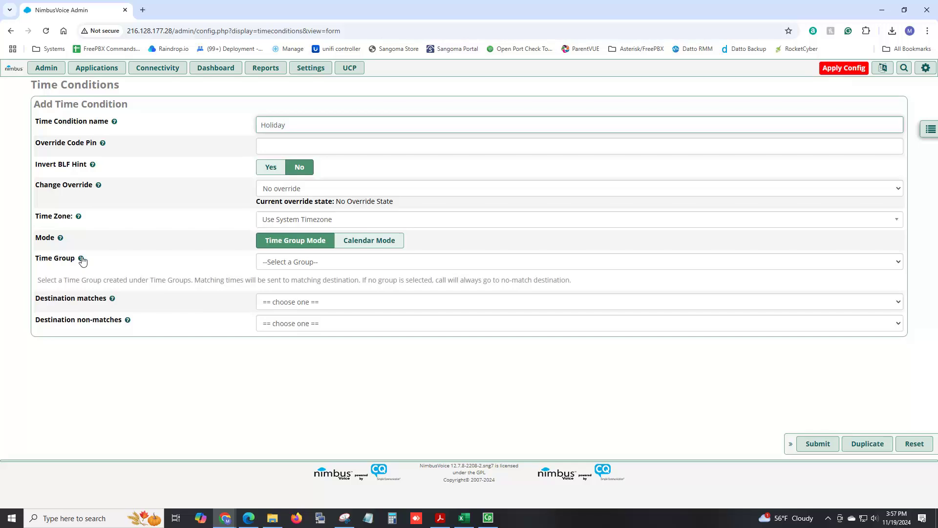
{"action": "left_click", "coordinate": [292, 264]}
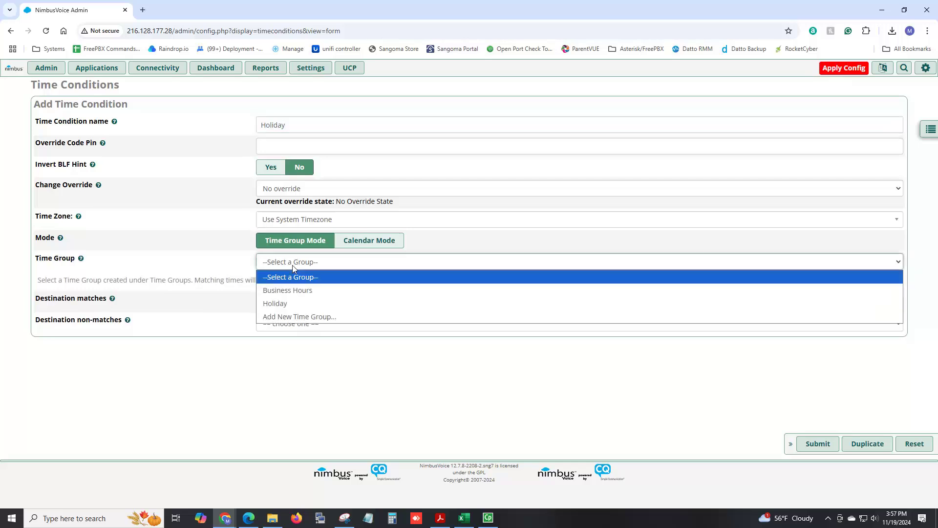
{"action": "left_click", "coordinate": [288, 304]}
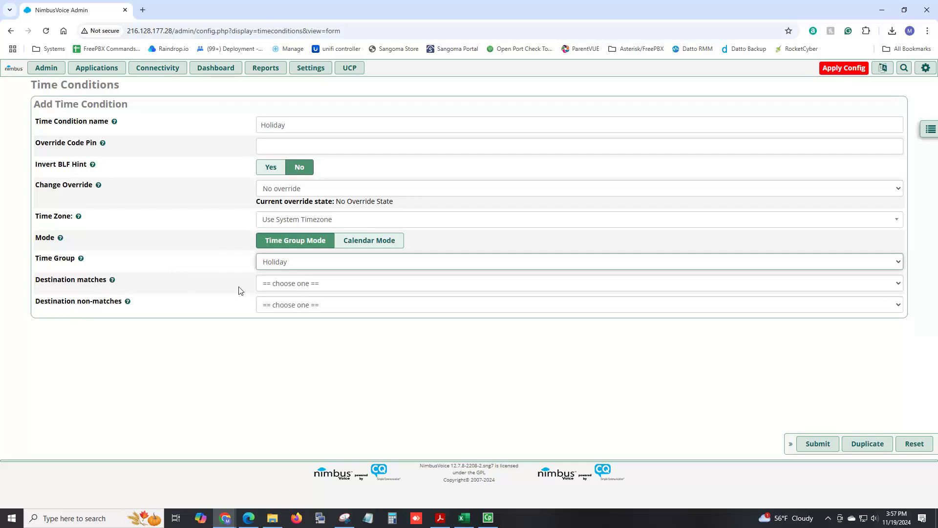
Send Holiday matches to extension 101's Busy Message voicemail and non-matches to extension 101, and submit the time condition
{"action": "left_click", "coordinate": [281, 289]}
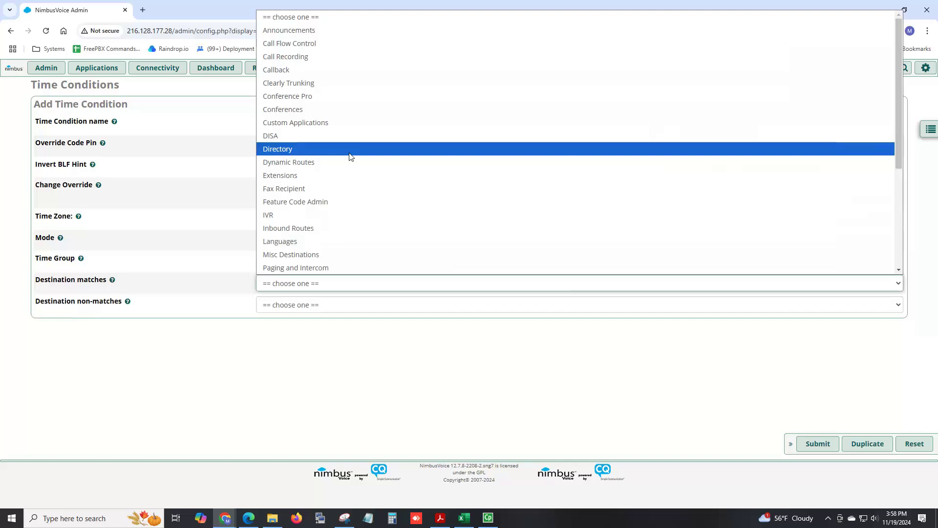
{"action": "scroll", "coordinate": [350, 156], "scroll_direction": "down", "scroll_amount": 4}
{"action": "left_click", "coordinate": [307, 245]}
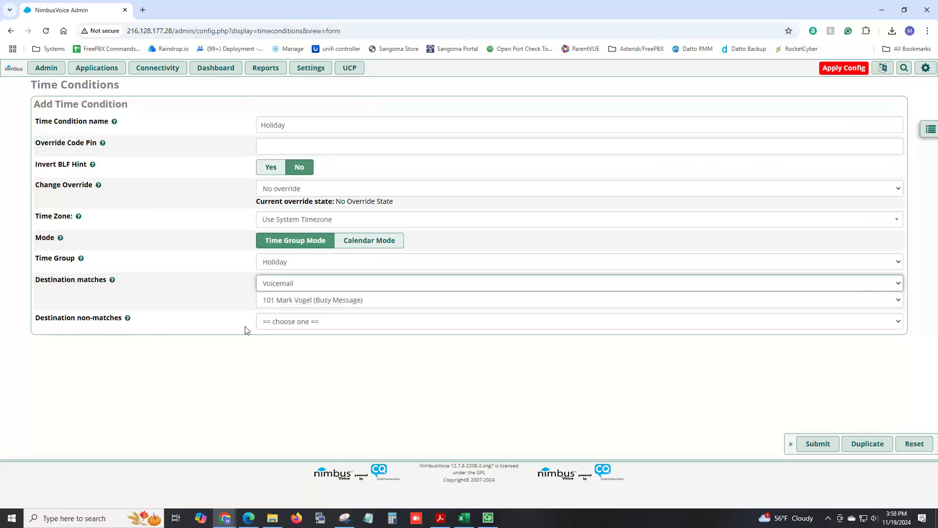
{"action": "left_click", "coordinate": [301, 323]}
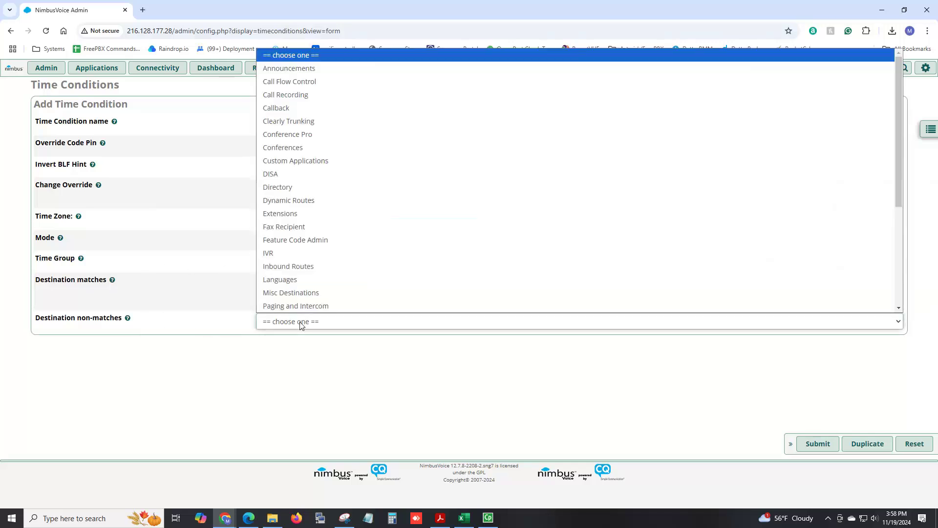
{"action": "left_click", "coordinate": [282, 216]}
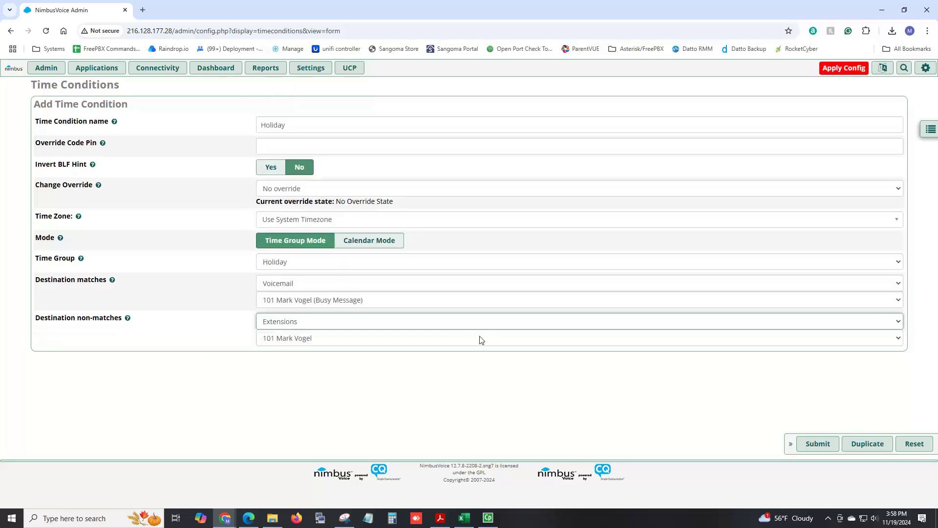
{"action": "left_click", "coordinate": [814, 445]}
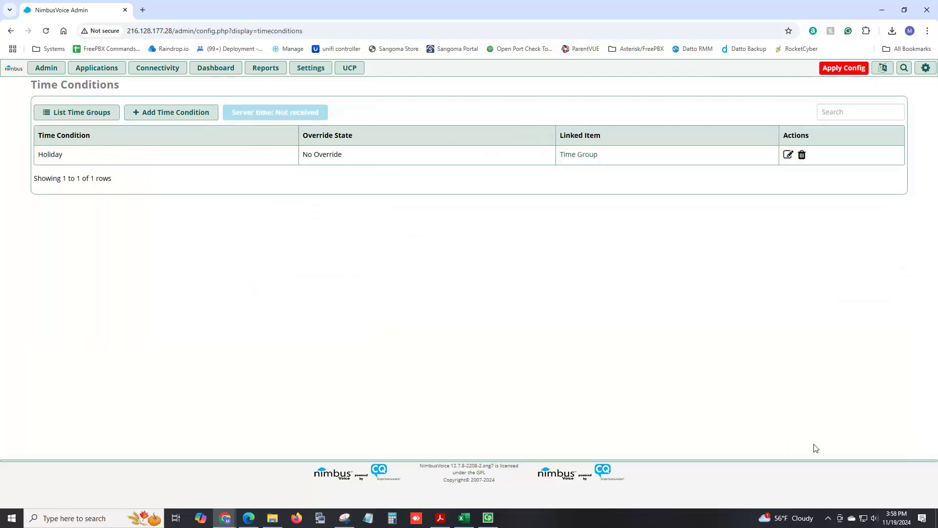
{"action": "left_click", "coordinate": [788, 157]}
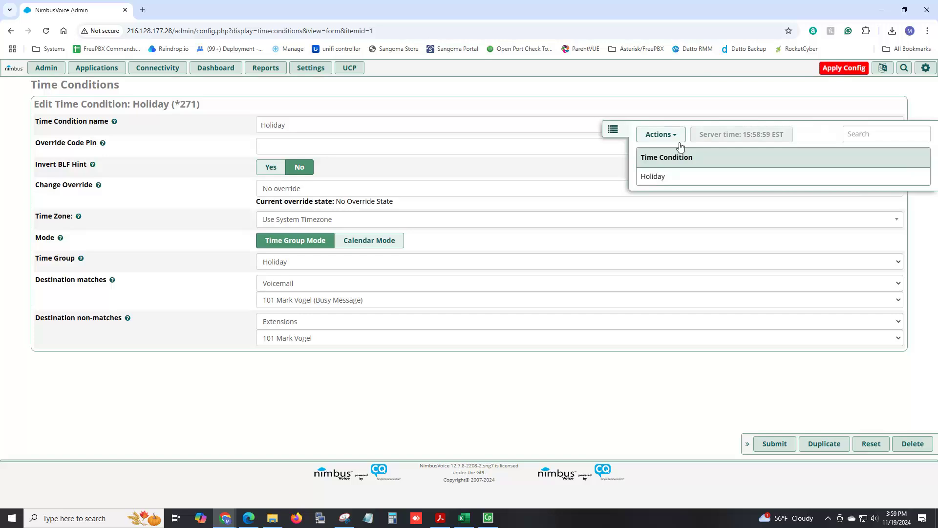
{"action": "left_click", "coordinate": [676, 143]}
{"action": "mouse_move", "coordinate": [97, 67]}
{"action": "left_click", "coordinate": [106, 237]}
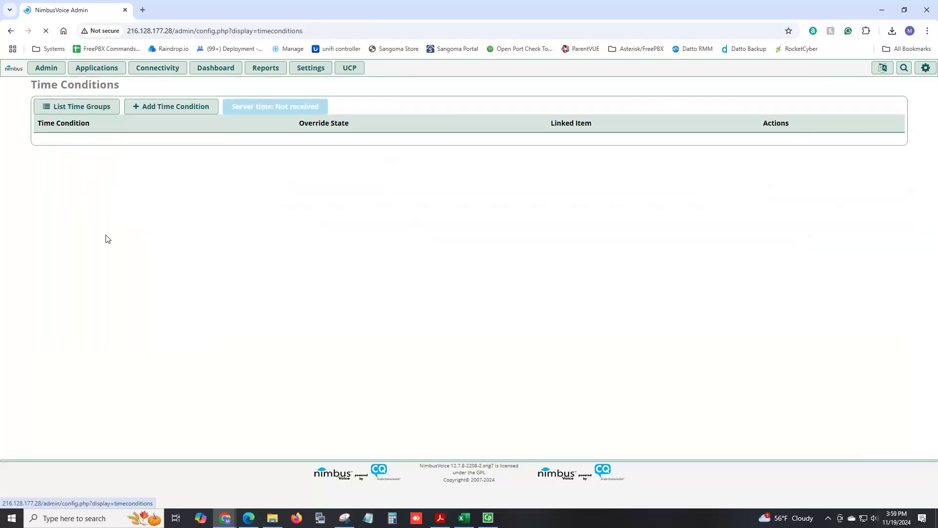
Add another time condition named Business Hours and assign it the Business Hours time group
{"action": "left_click", "coordinate": [171, 117]}
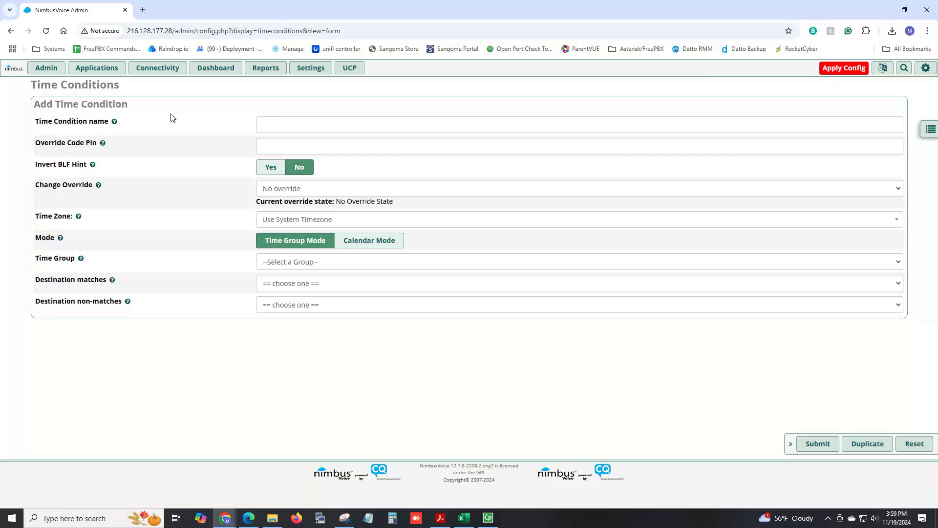
{"action": "left_click", "coordinate": [268, 124]}
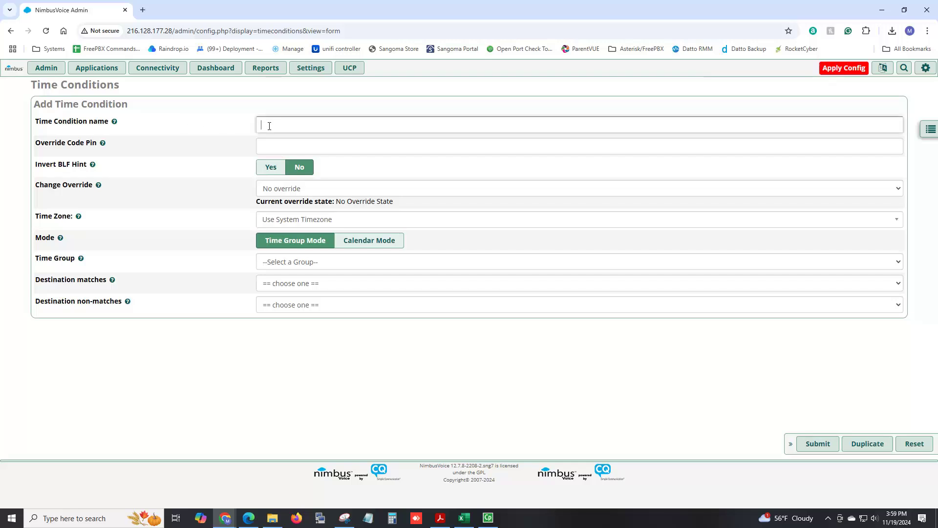
{"action": "type", "text": "Business Hours"}
{"action": "left_click", "coordinate": [143, 140]}
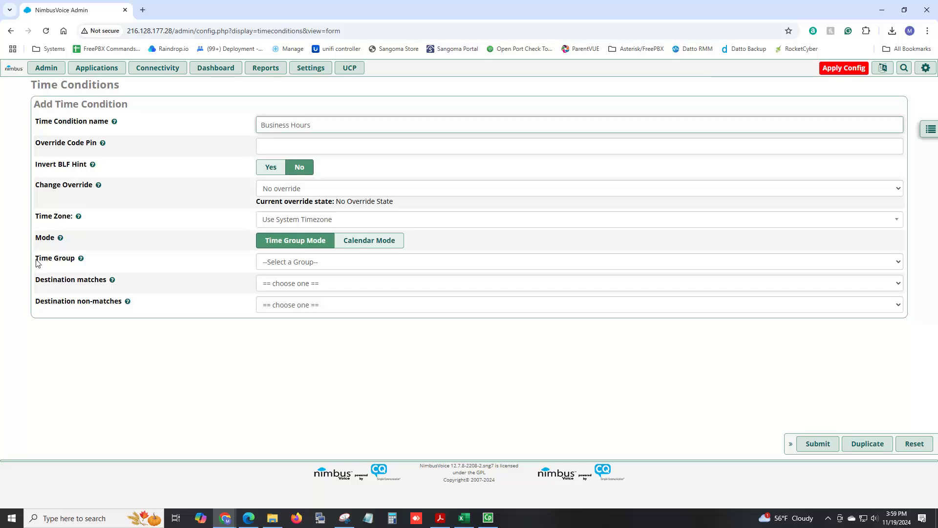
{"action": "left_click", "coordinate": [273, 267]}
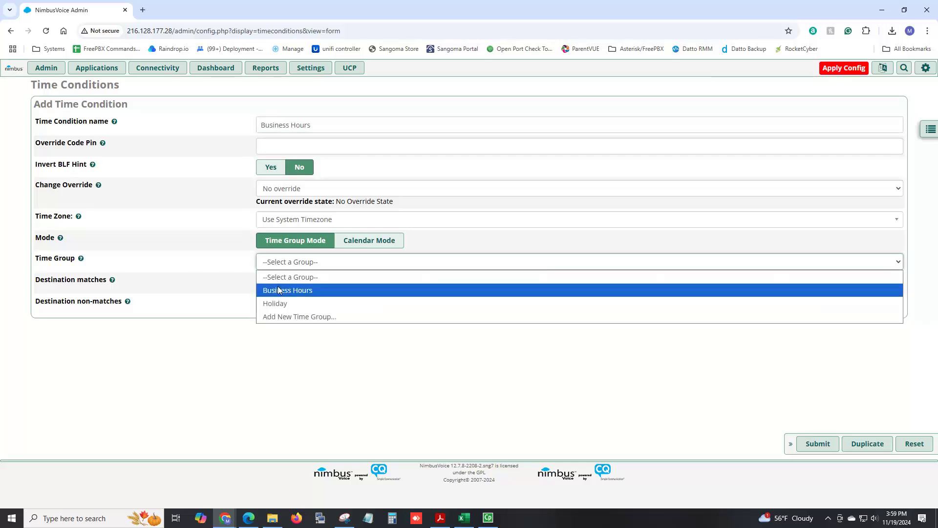
{"action": "left_click", "coordinate": [280, 288]}
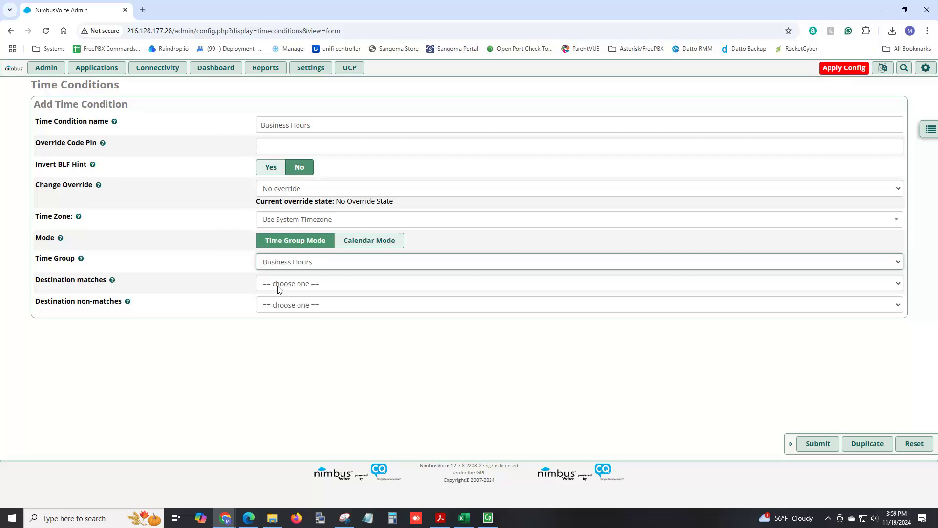
Send Business Hours matches to extension 101 and non-matches to its Busy Message voicemail, and submit the time condition
{"action": "left_click", "coordinate": [279, 289]}
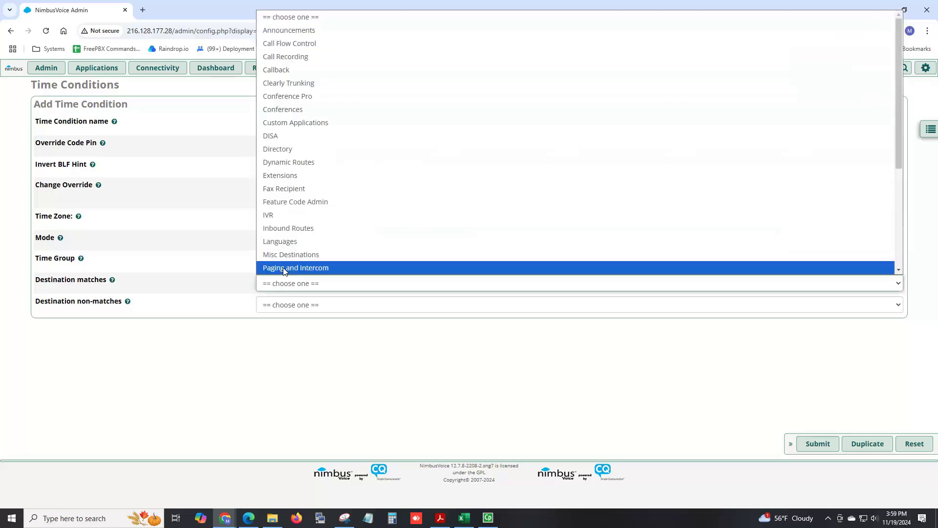
{"action": "left_click", "coordinate": [280, 176]}
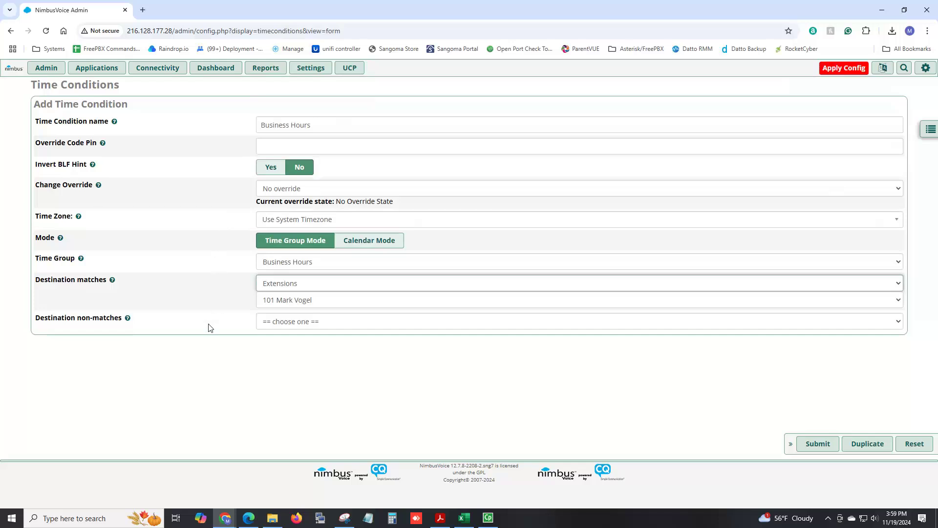
{"action": "left_click", "coordinate": [293, 326]}
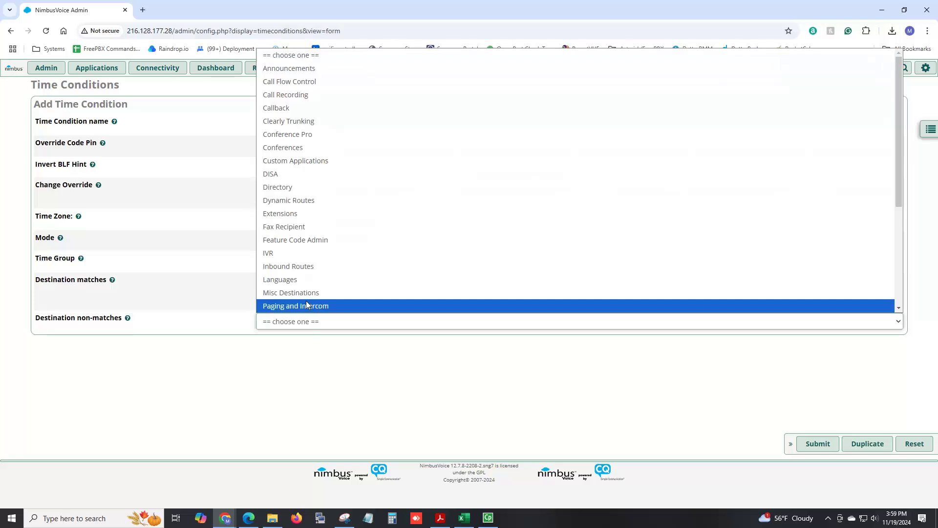
{"action": "scroll", "coordinate": [306, 289], "scroll_direction": "down", "scroll_amount": 2}
{"action": "scroll", "coordinate": [302, 282], "scroll_direction": "down", "scroll_amount": 2}
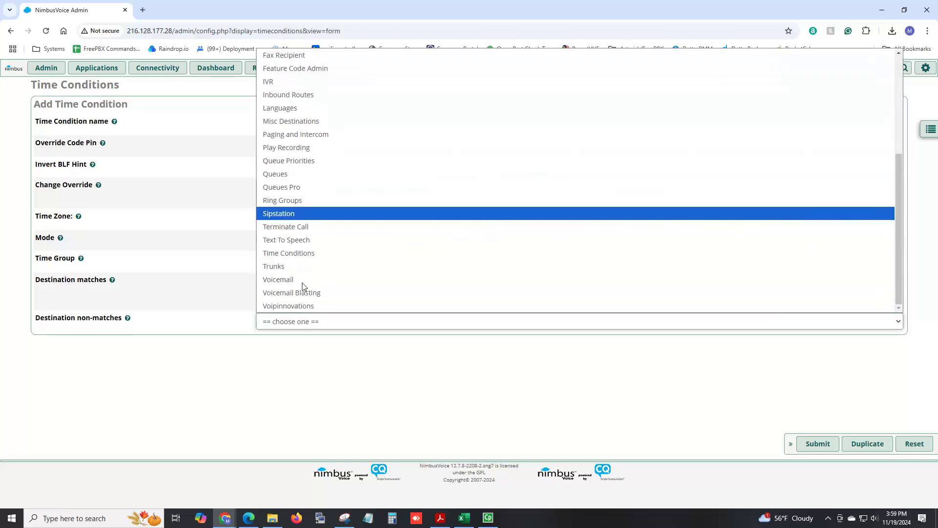
{"action": "left_click", "coordinate": [301, 277]}
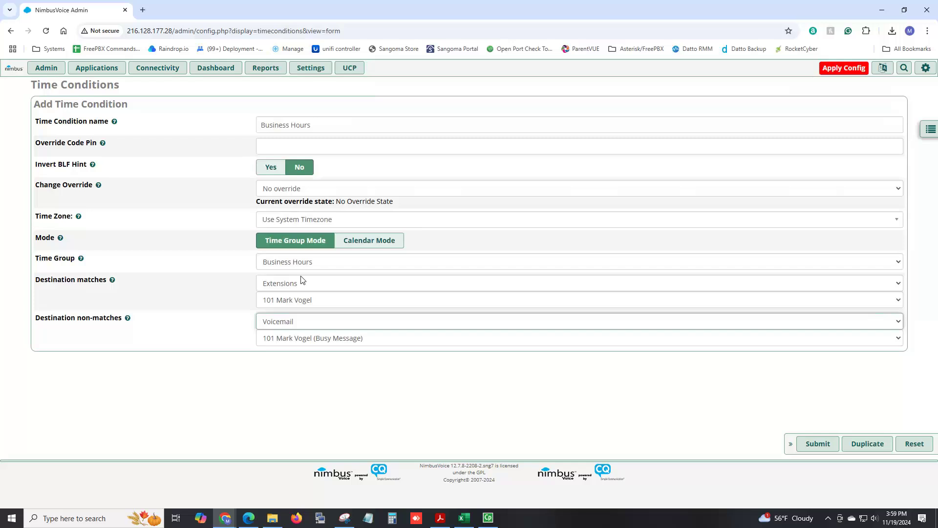
{"action": "left_click_drag", "start_coordinate": [108, 282], "coordinate": [36, 283]}
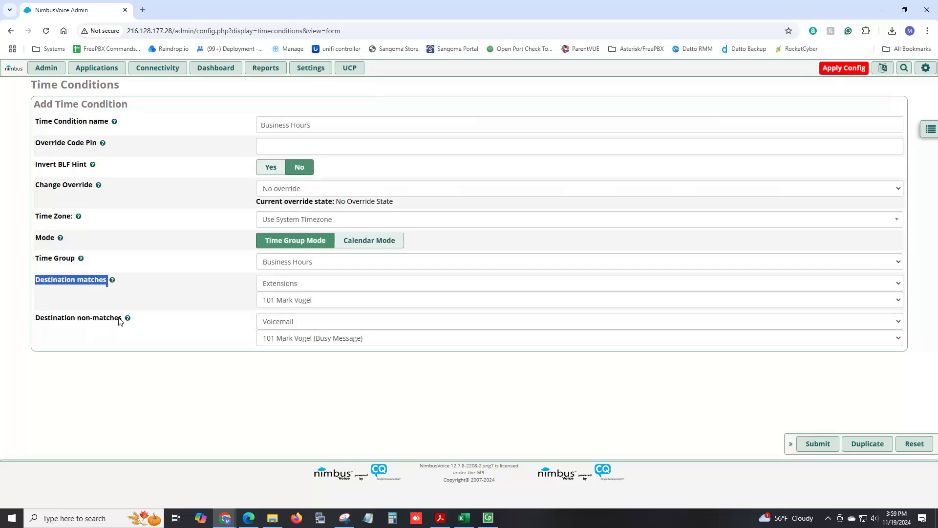
{"action": "left_click", "coordinate": [824, 448]}
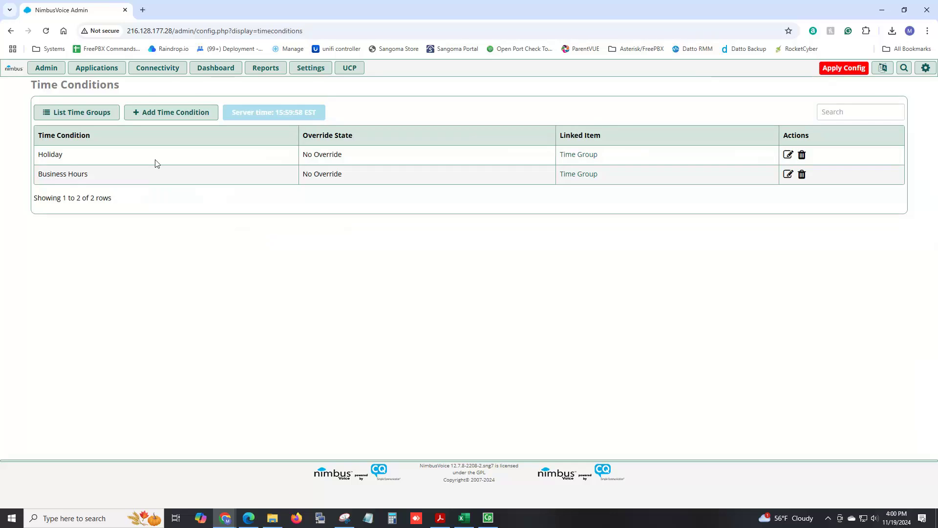
Edit the Holiday time condition so non-matches go to the Business Hours time condition, and submit it
{"action": "left_click", "coordinate": [787, 156]}
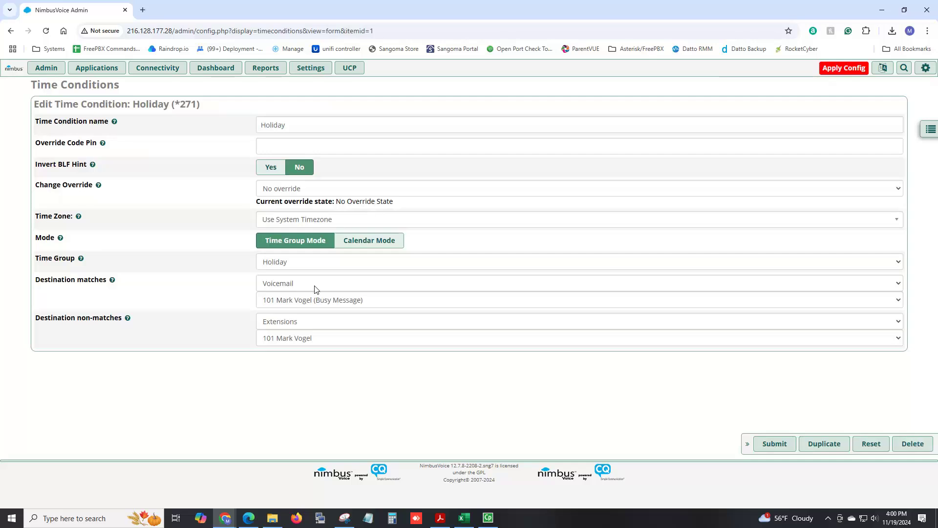
{"action": "left_click", "coordinate": [303, 327]}
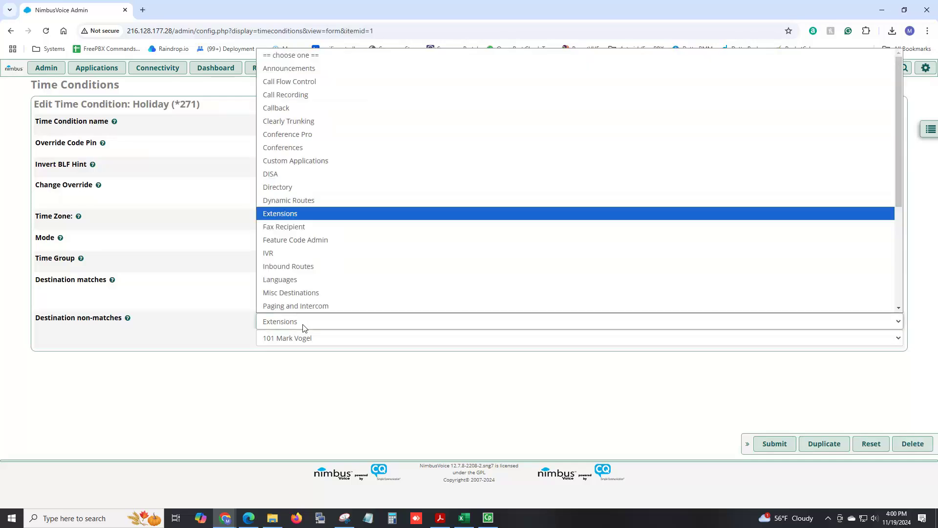
{"action": "scroll", "coordinate": [299, 259], "scroll_direction": "down", "scroll_amount": 2}
{"action": "scroll", "coordinate": [301, 262], "scroll_direction": "down", "scroll_amount": 2}
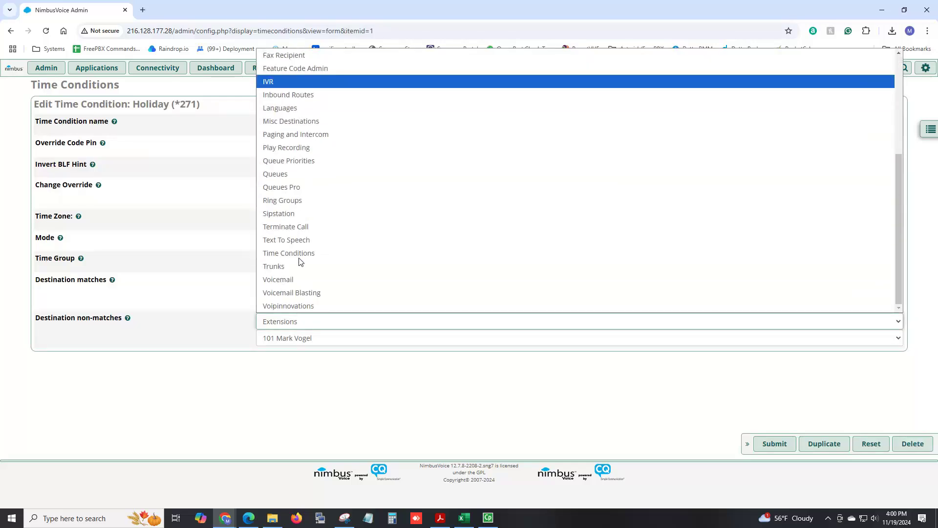
{"action": "left_click", "coordinate": [297, 252]}
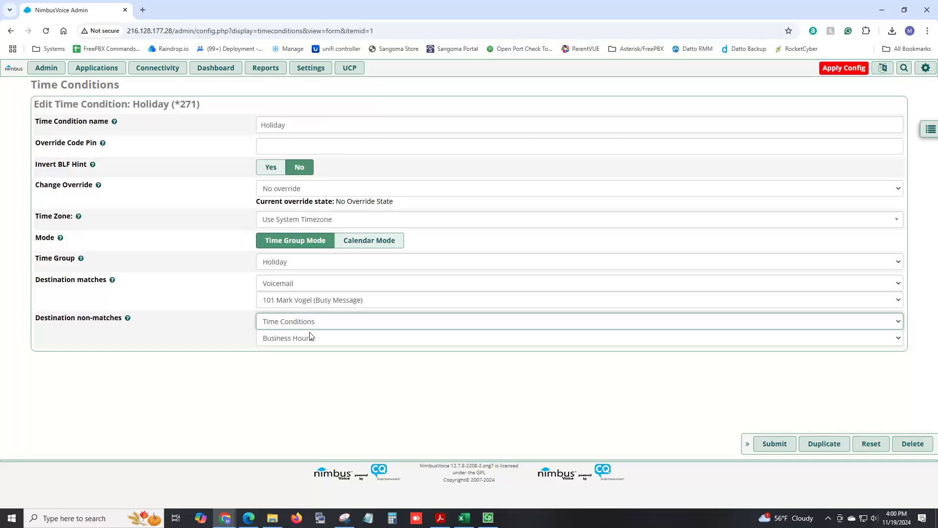
{"action": "left_click", "coordinate": [769, 444]}
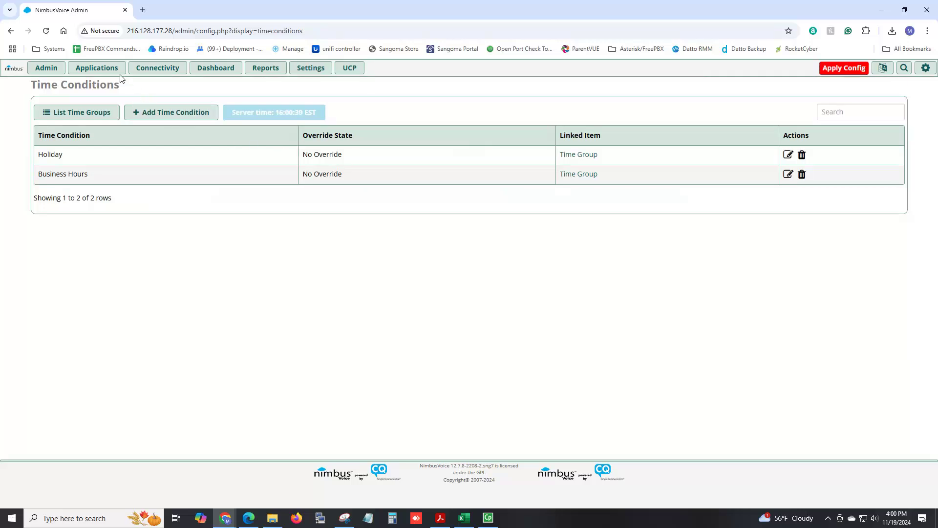
Go to the Inbound Routes list and open the Main Number route for editing
{"action": "mouse_move", "coordinate": [113, 72]}
{"action": "left_click", "coordinate": [145, 72]}
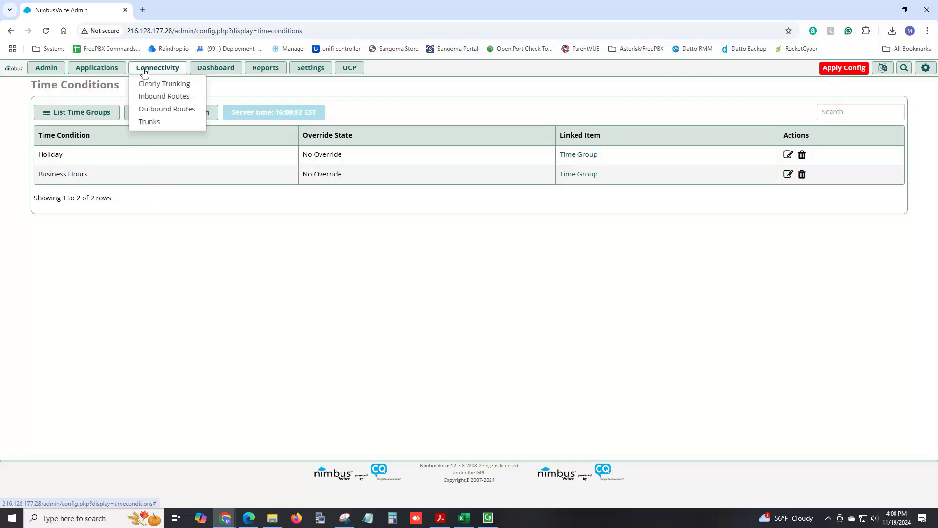
{"action": "left_click", "coordinate": [152, 100]}
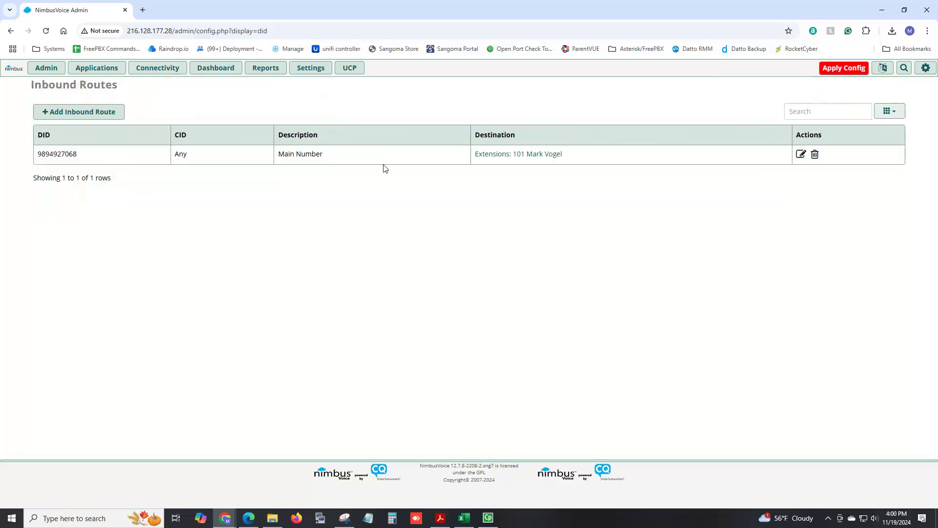
{"action": "left_click", "coordinate": [801, 155]}
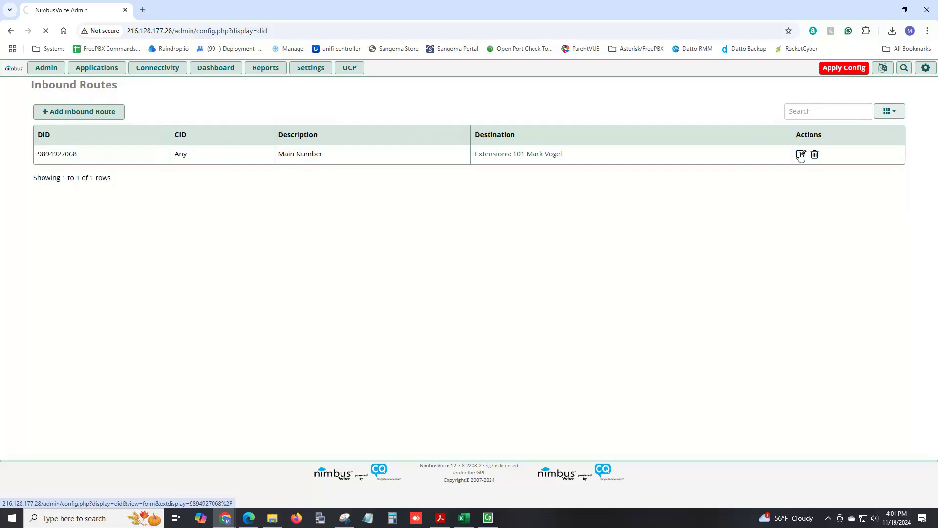
{"action": "left_click_drag", "start_coordinate": [316, 183], "coordinate": [239, 187]}
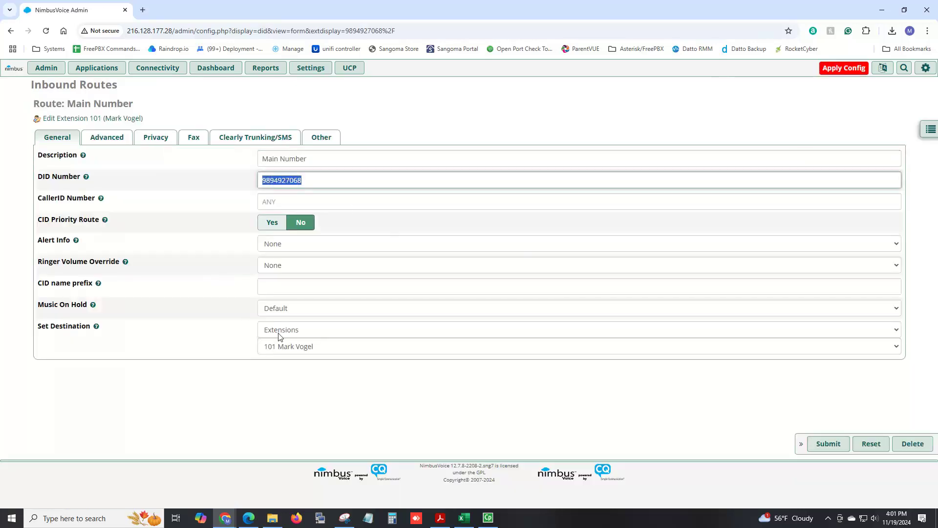
Set the Main Number route's destination to the Holiday time condition and submit the route
{"action": "left_click", "coordinate": [291, 330]}
{"action": "scroll", "coordinate": [292, 289], "scroll_direction": "down", "scroll_amount": 3}
{"action": "scroll", "coordinate": [292, 281], "scroll_direction": "down", "scroll_amount": 2}
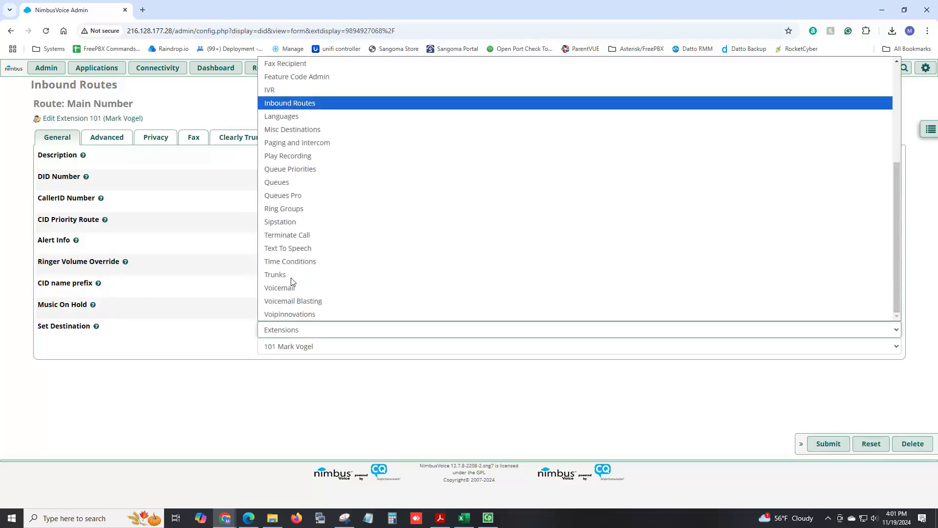
{"action": "left_click", "coordinate": [300, 258]}
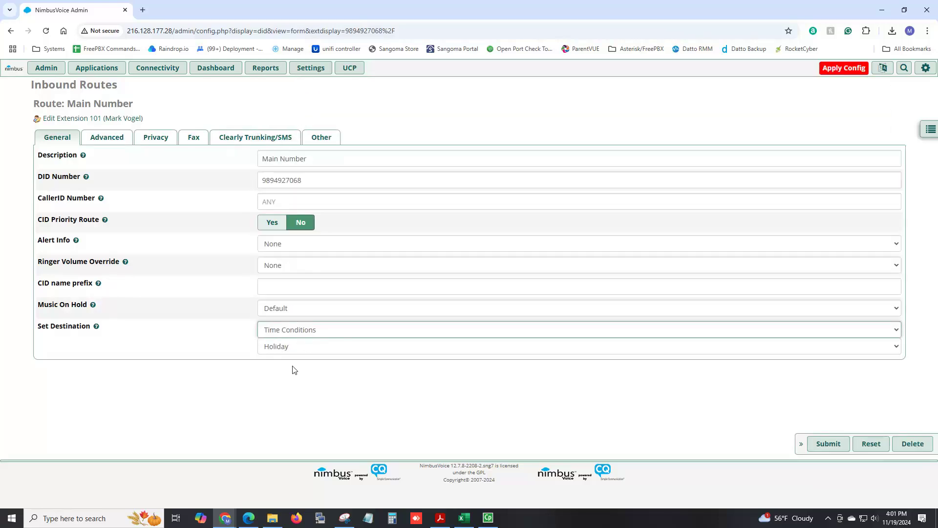
{"action": "left_click", "coordinate": [838, 444]}
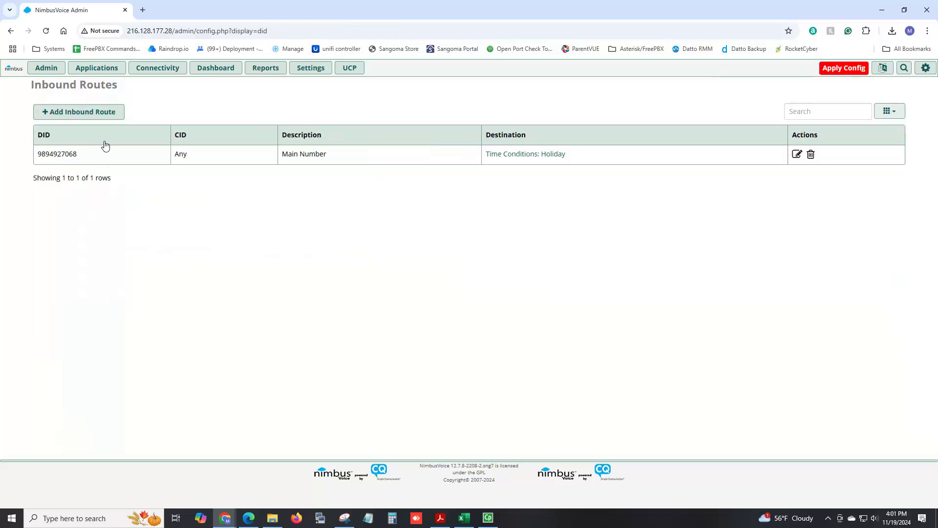
Review the destinations of the Holiday time condition, starting from the Main Number route, and those of the Business Hours time condition
{"action": "left_click", "coordinate": [518, 158]}
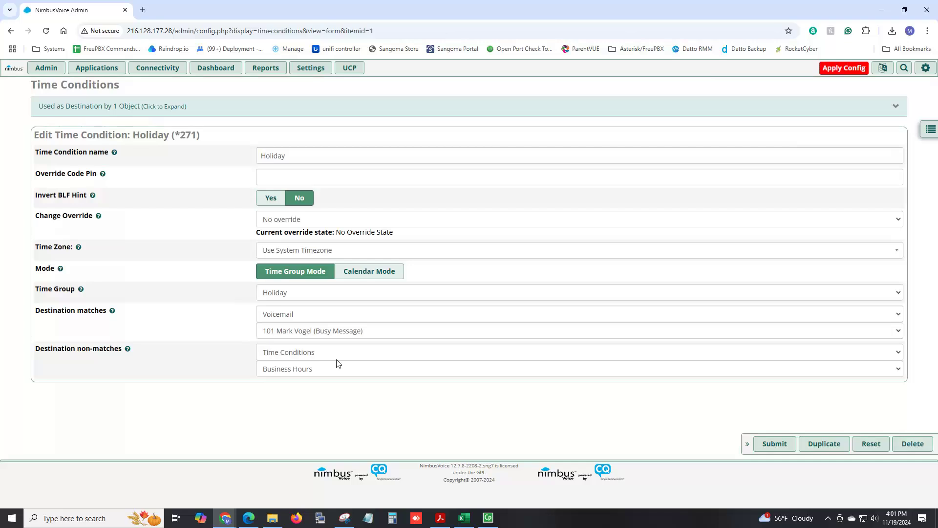
{"action": "left_click", "coordinate": [929, 131]}
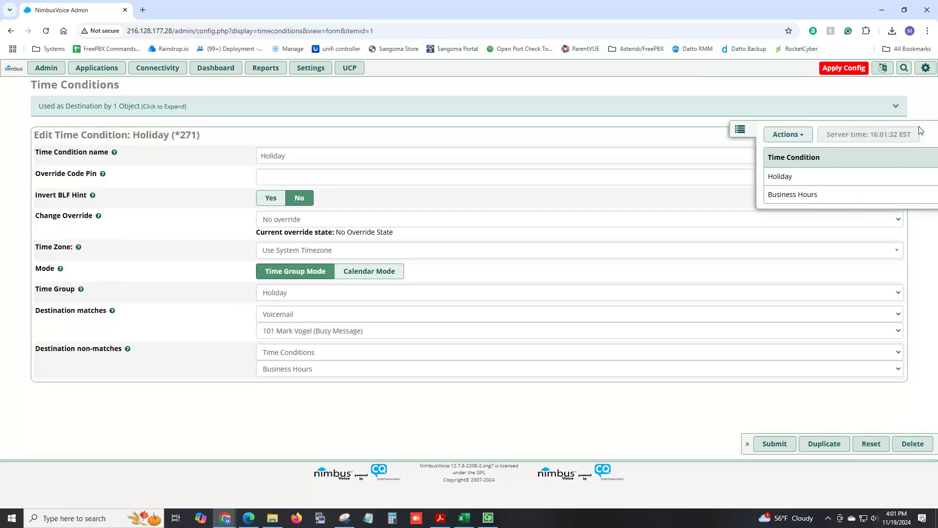
{"action": "left_click", "coordinate": [683, 198]}
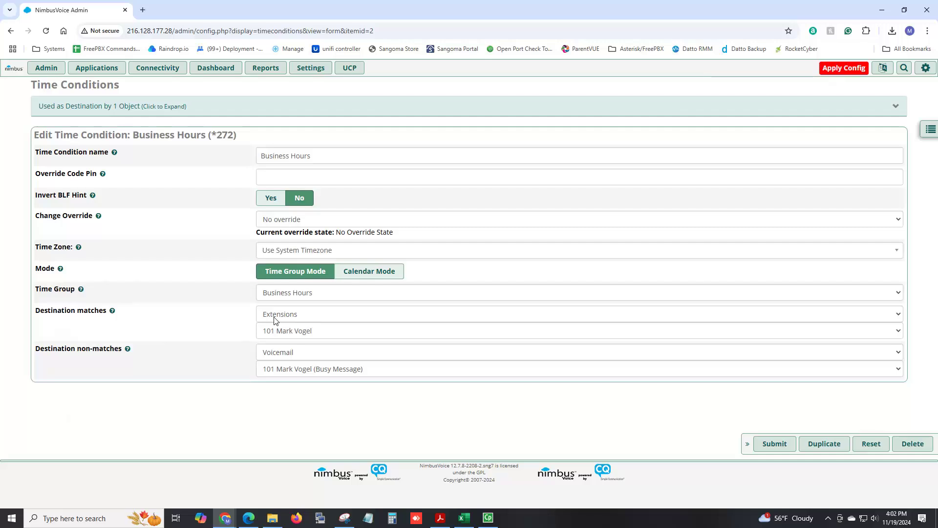
Open the Holiday time group from the Time Groups list and review its dates
{"action": "left_click", "coordinate": [106, 71]}
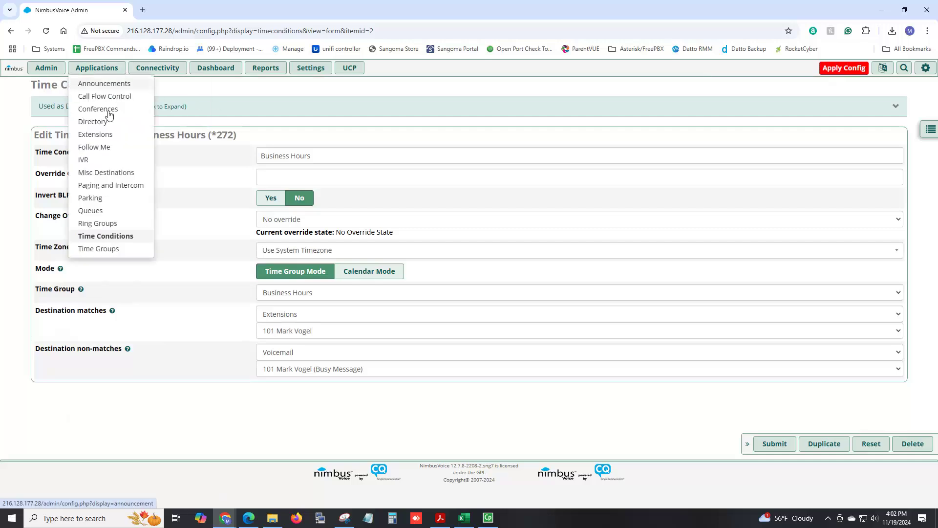
{"action": "left_click", "coordinate": [111, 250]}
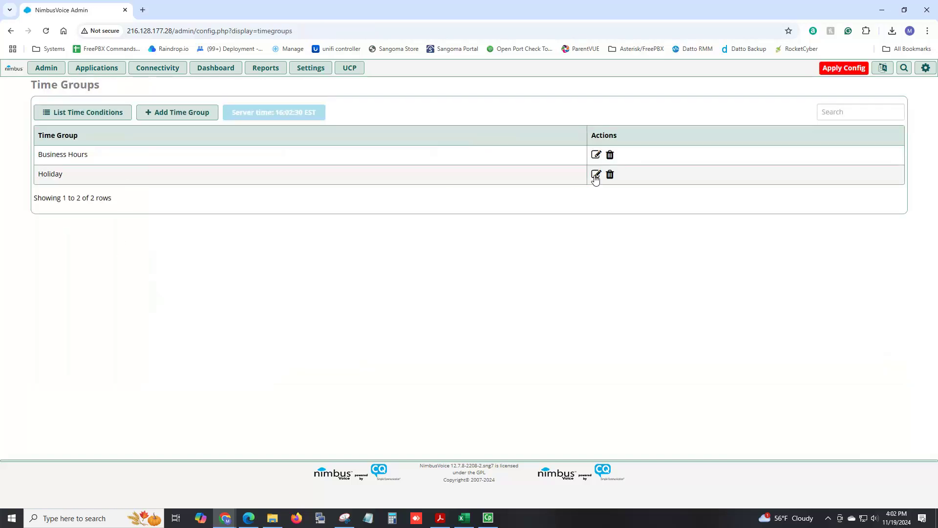
{"action": "left_click", "coordinate": [596, 176]}
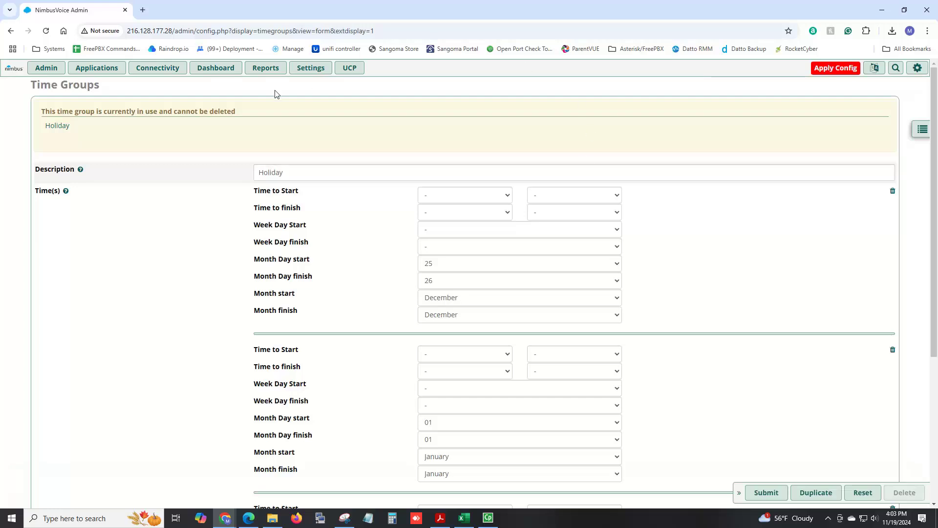
Start a new call flow toggle control described as Emergency, with its current mode set to Normal (Green/BLF off)
{"action": "mouse_move", "coordinate": [114, 74]}
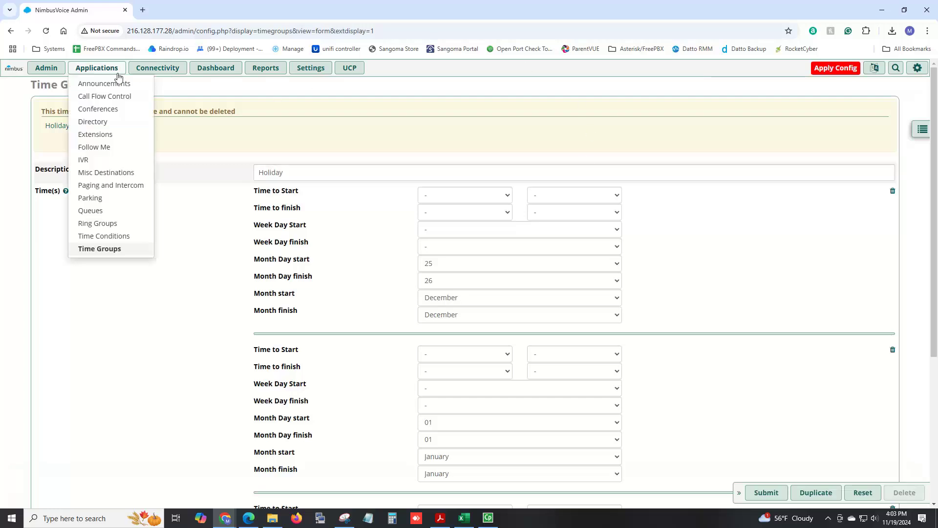
{"action": "left_click", "coordinate": [107, 98]}
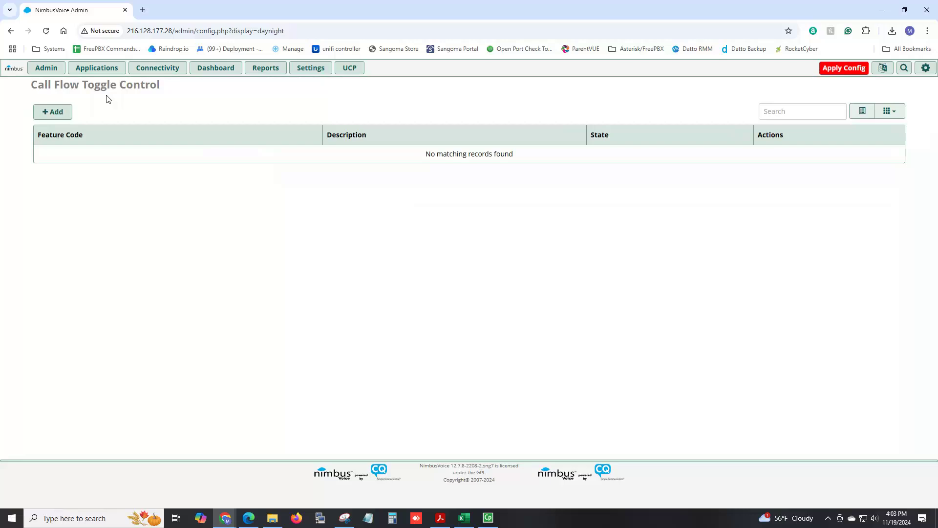
{"action": "left_click", "coordinate": [54, 117]}
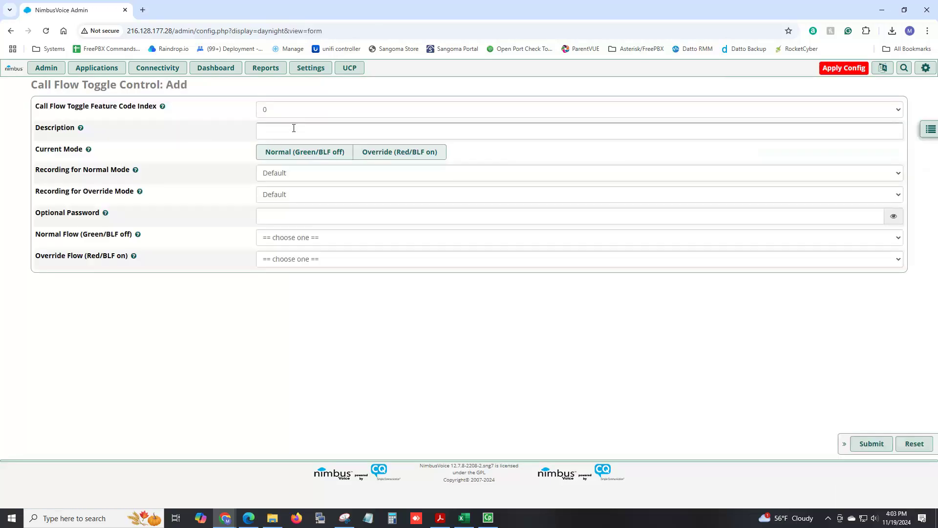
{"action": "left_click", "coordinate": [294, 128]}
{"action": "type", "text": "Em"}
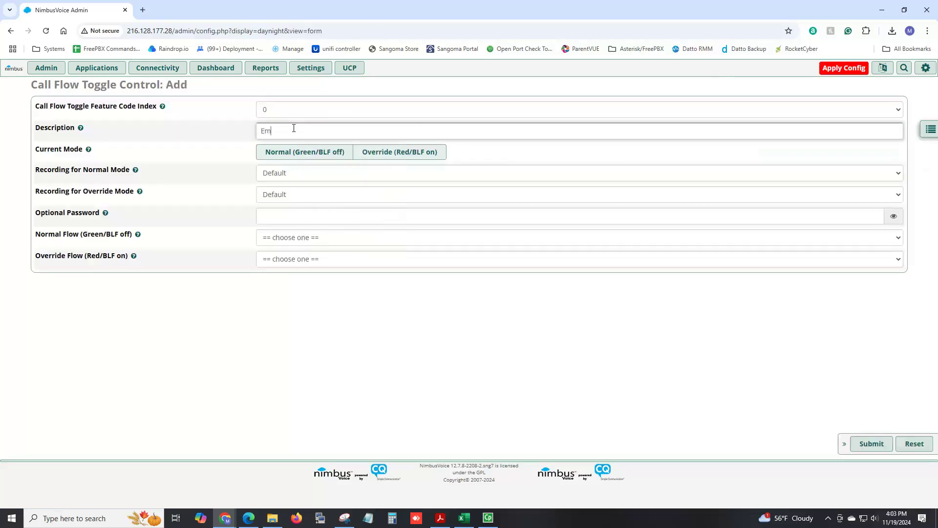
{"action": "type", "text": "ergency"}
{"action": "left_click", "coordinate": [307, 152]}
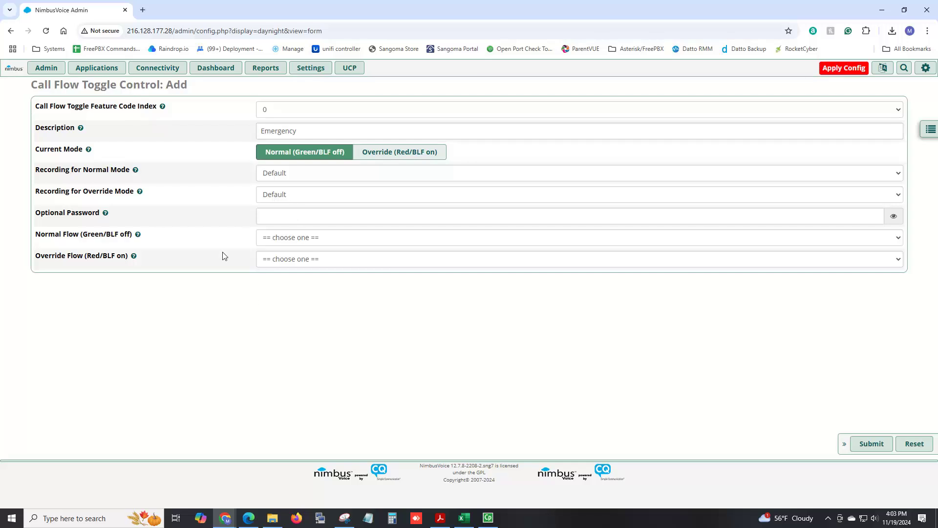
Set the Emergency toggle's Normal Flow destination to the Holiday time condition
{"action": "left_click", "coordinate": [304, 239]}
{"action": "scroll", "coordinate": [300, 366], "scroll_direction": "down", "scroll_amount": 3}
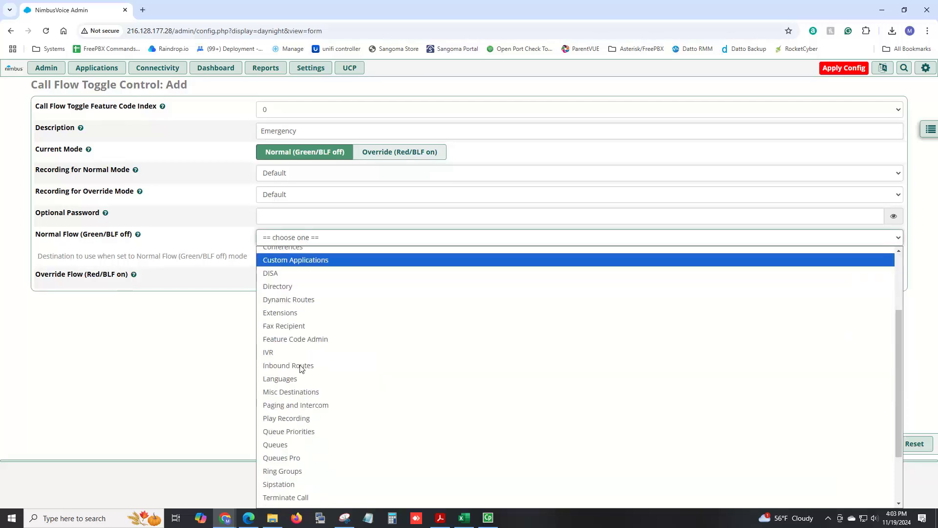
{"action": "scroll", "coordinate": [300, 367], "scroll_direction": "down", "scroll_amount": 2}
{"action": "left_click", "coordinate": [307, 446]}
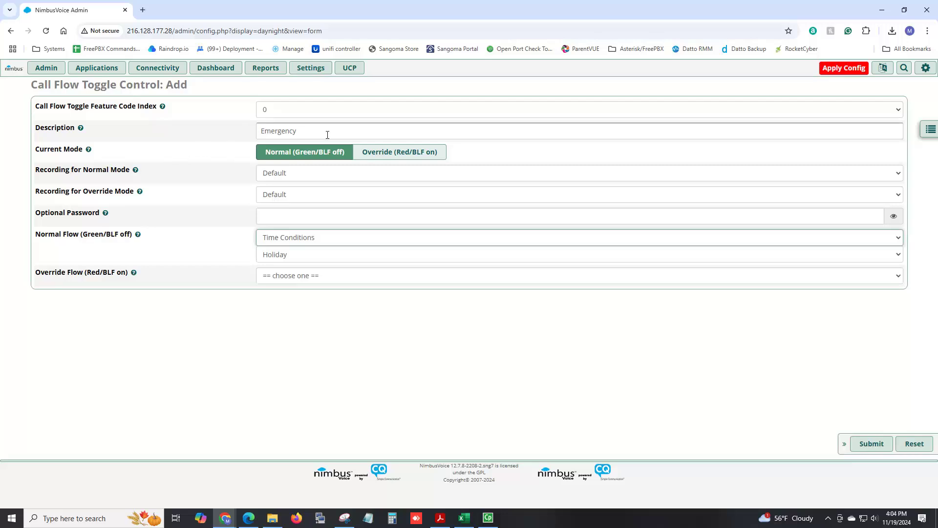
Set the Emergency toggle's Override Flow to extension 101's Busy Message voicemail and submit the toggle
{"action": "left_click", "coordinate": [344, 276]}
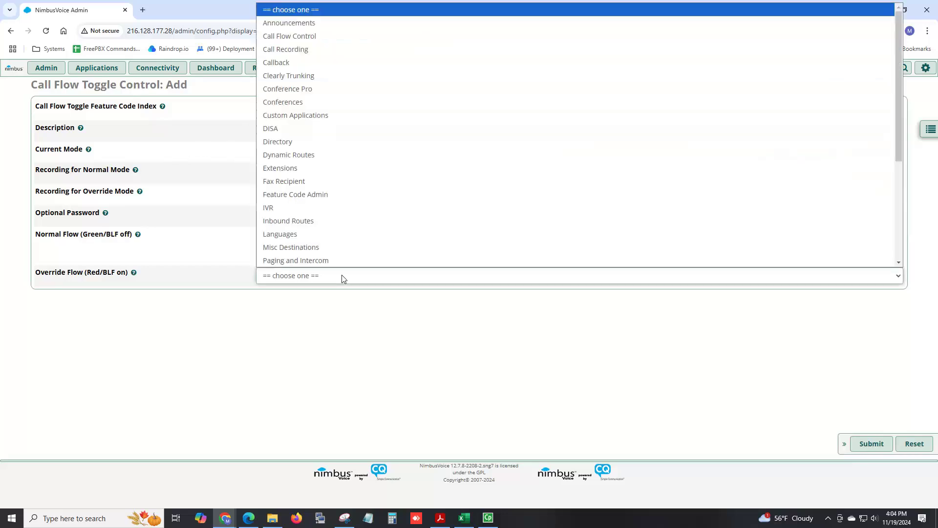
{"action": "scroll", "coordinate": [348, 241], "scroll_direction": "down", "scroll_amount": 4}
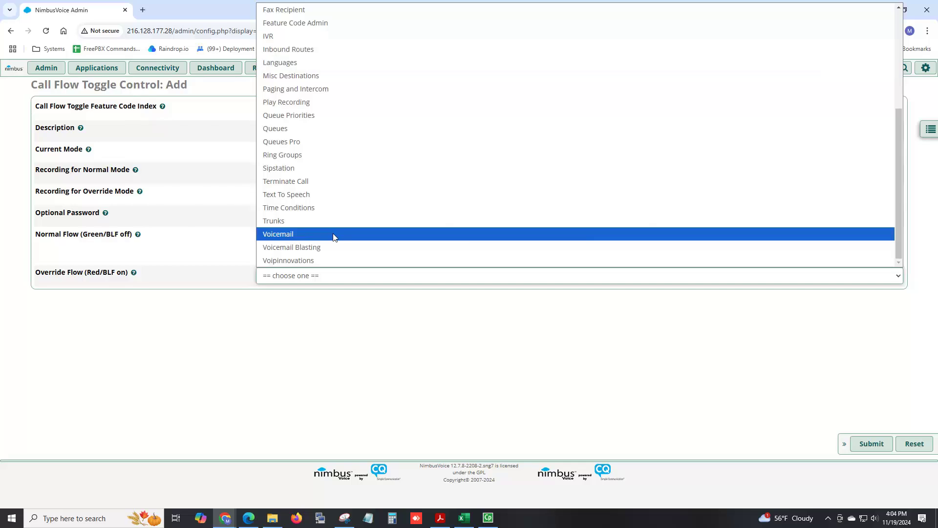
{"action": "left_click", "coordinate": [334, 236]}
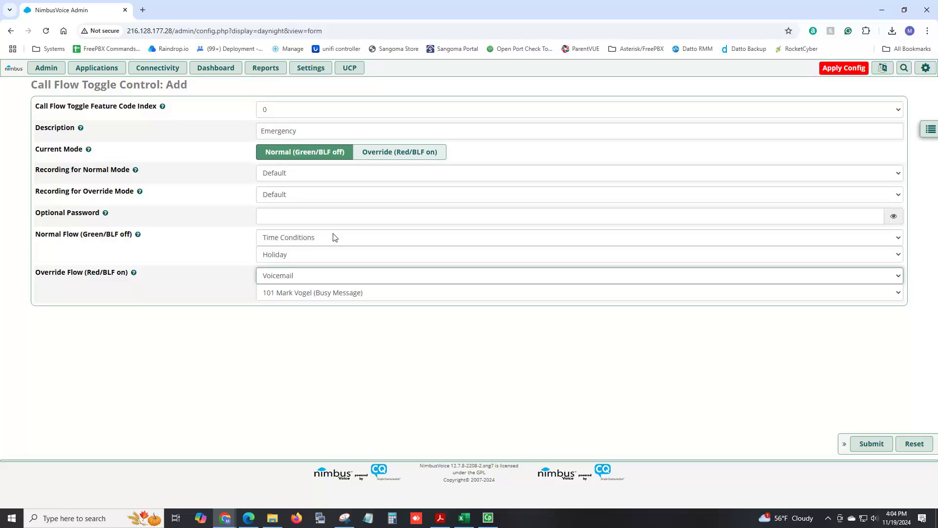
{"action": "left_click", "coordinate": [863, 448]}
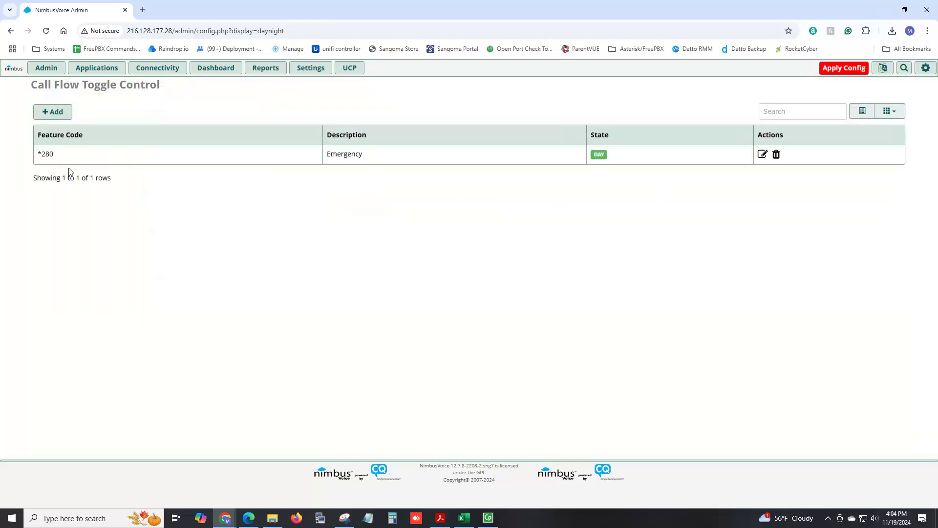
Edit the Emergency toggle to set its current mode to Override (Red/BLF on), and submit it
{"action": "left_click_drag", "start_coordinate": [54, 156], "coordinate": [38, 154]}
{"action": "left_click", "coordinate": [763, 159]}
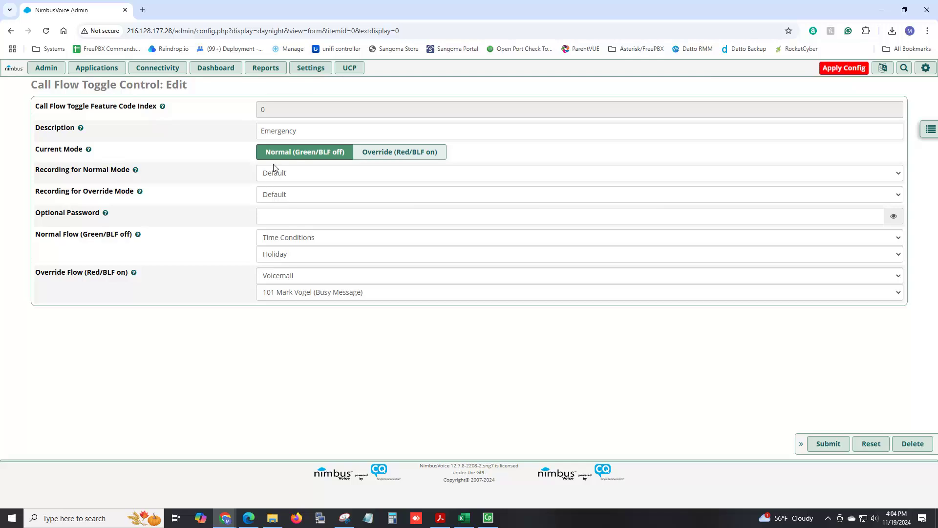
{"action": "left_click", "coordinate": [398, 157]}
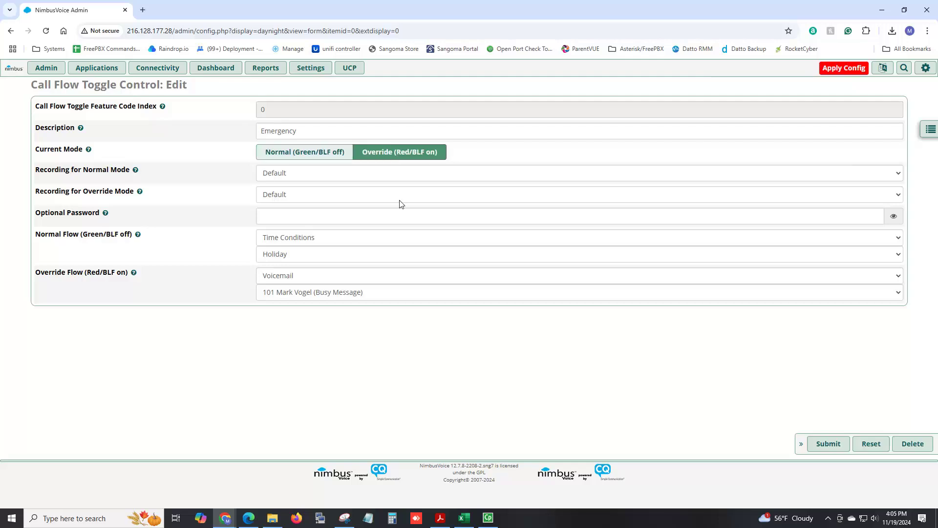
{"action": "left_click", "coordinate": [323, 153]}
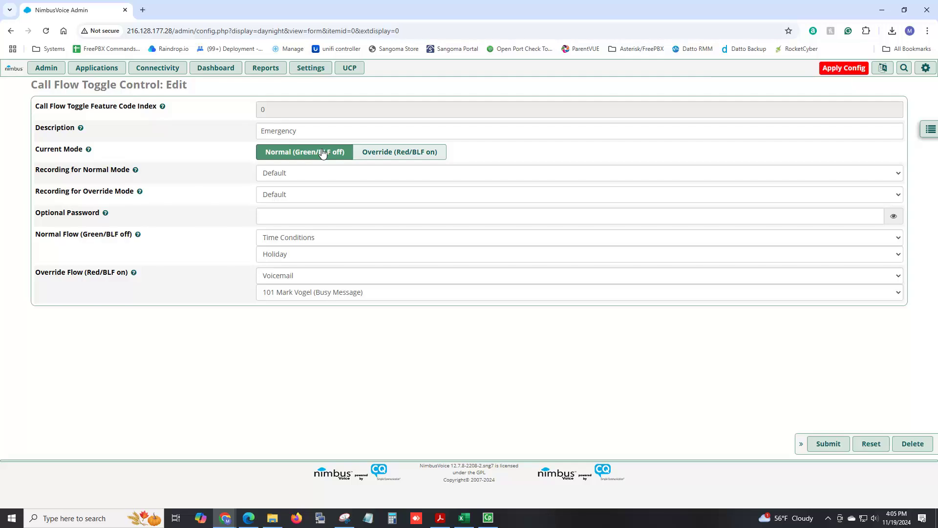
{"action": "left_click", "coordinate": [373, 156]}
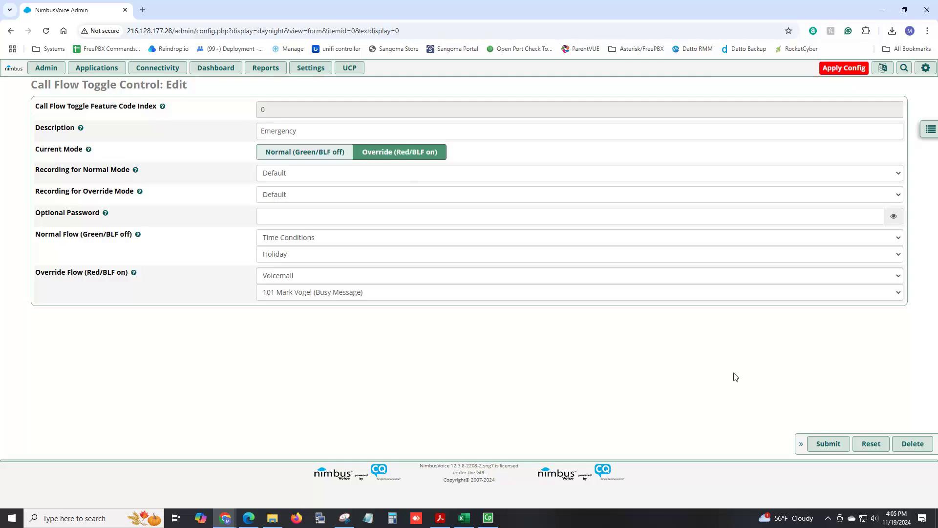
{"action": "left_click", "coordinate": [830, 445]}
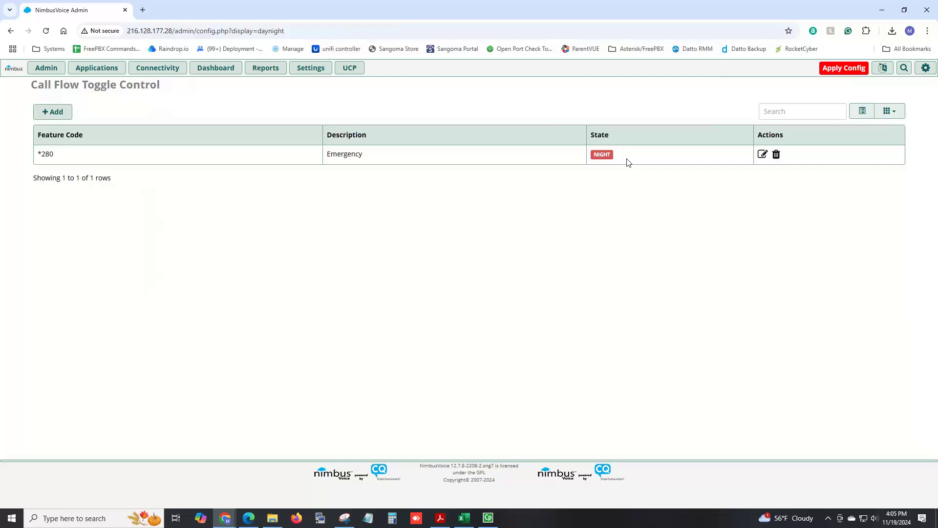
Return the Emergency toggle's current mode to Normal (Green/BLF off) and submit it
{"action": "left_click", "coordinate": [761, 156]}
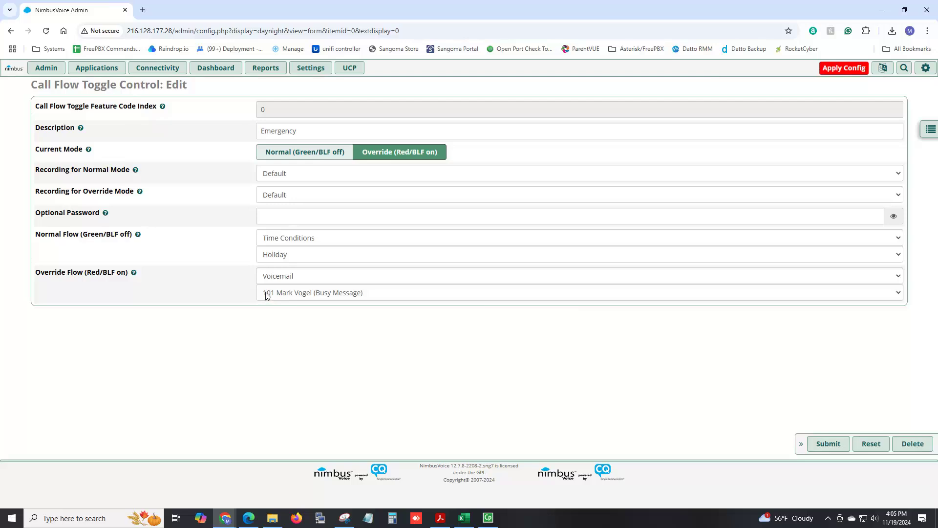
{"action": "left_click", "coordinate": [307, 154]}
{"action": "left_click", "coordinate": [840, 445]}
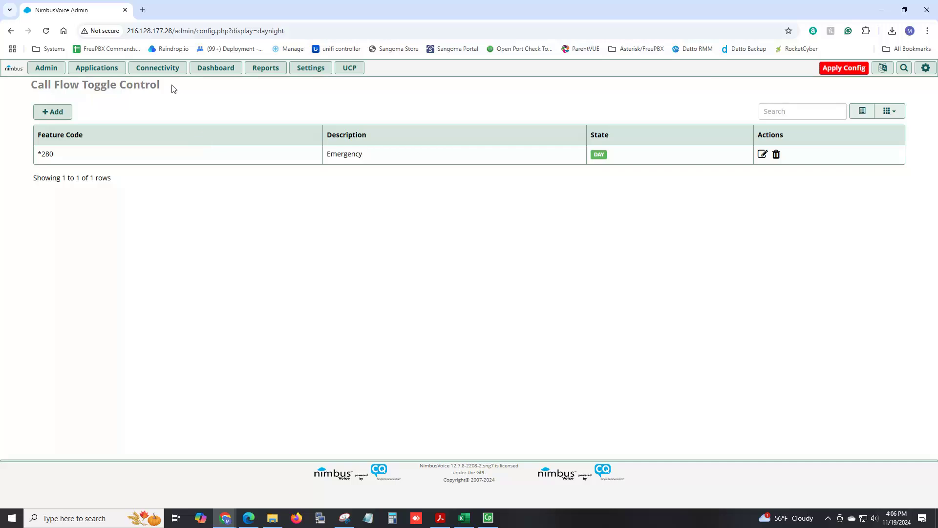
Edit the Main Number inbound route so its destination is the Call Flow Control toggle (0) Emergency, and submit the route
{"action": "mouse_move", "coordinate": [158, 68]}
{"action": "left_click", "coordinate": [156, 99]}
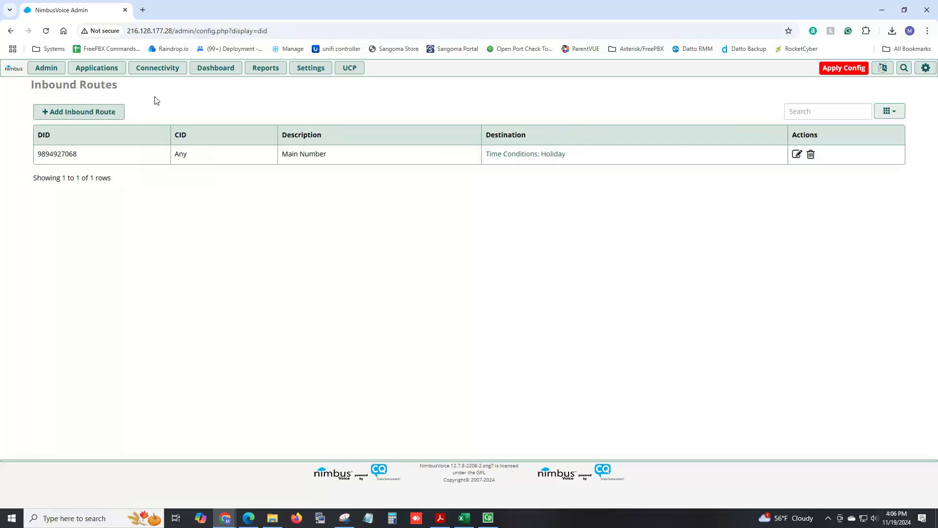
{"action": "left_click", "coordinate": [797, 155]}
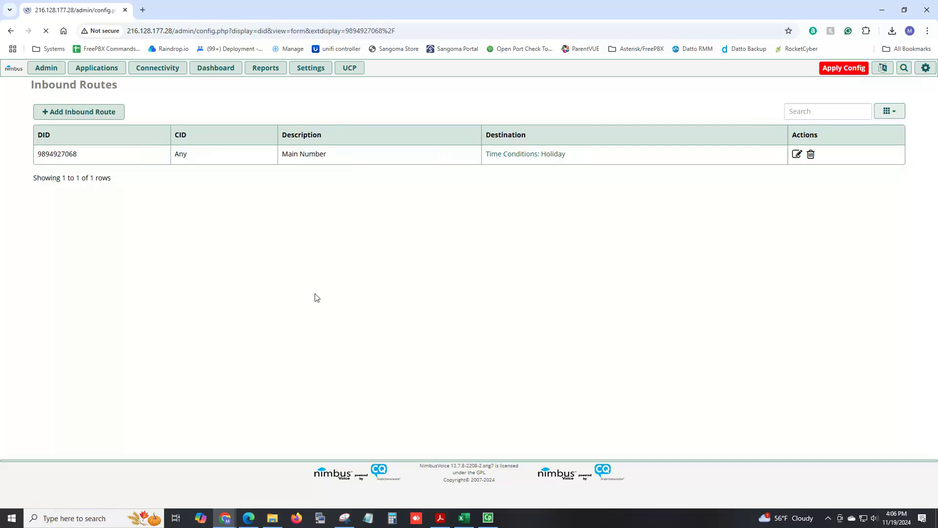
{"action": "left_click_drag", "start_coordinate": [319, 166], "coordinate": [205, 172]}
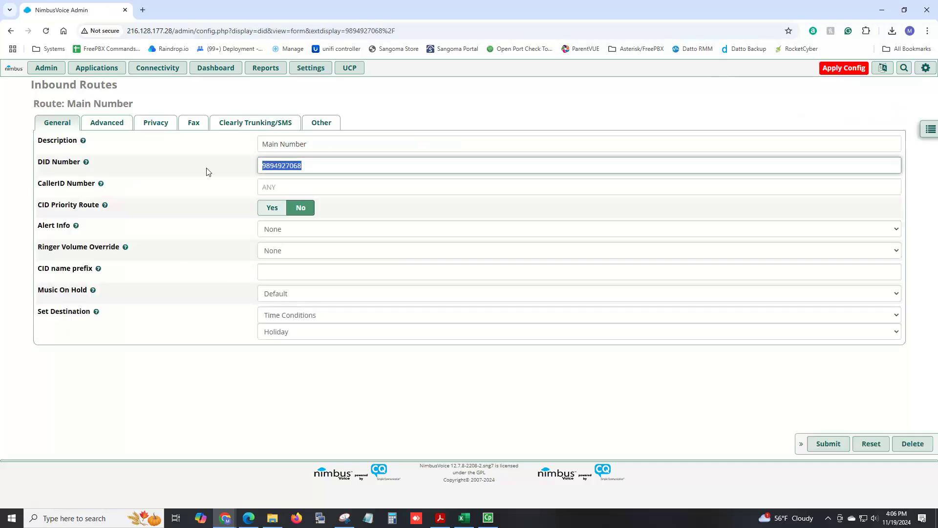
{"action": "left_click", "coordinate": [300, 320]}
{"action": "scroll", "coordinate": [297, 136], "scroll_direction": "up", "scroll_amount": 2}
{"action": "scroll", "coordinate": [297, 140], "scroll_direction": "up", "scroll_amount": 1}
{"action": "left_click", "coordinate": [300, 81]}
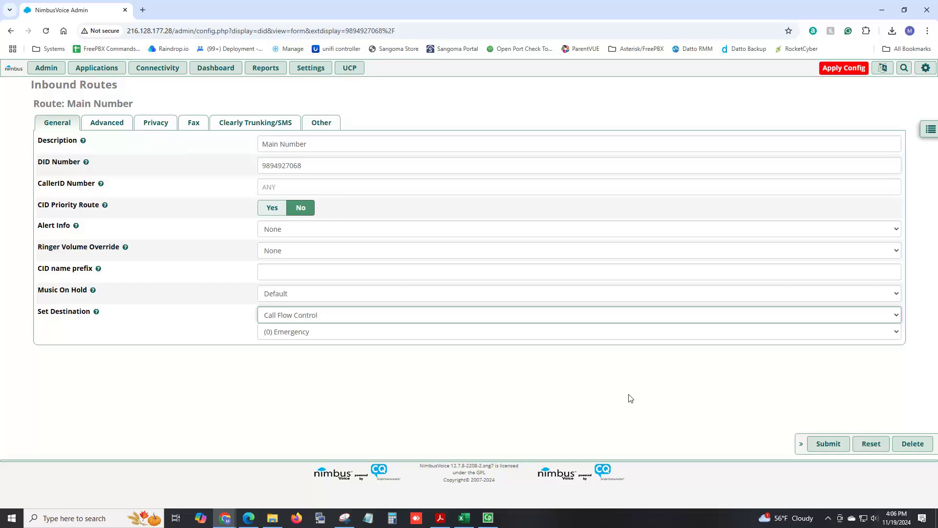
{"action": "left_click", "coordinate": [829, 443]}
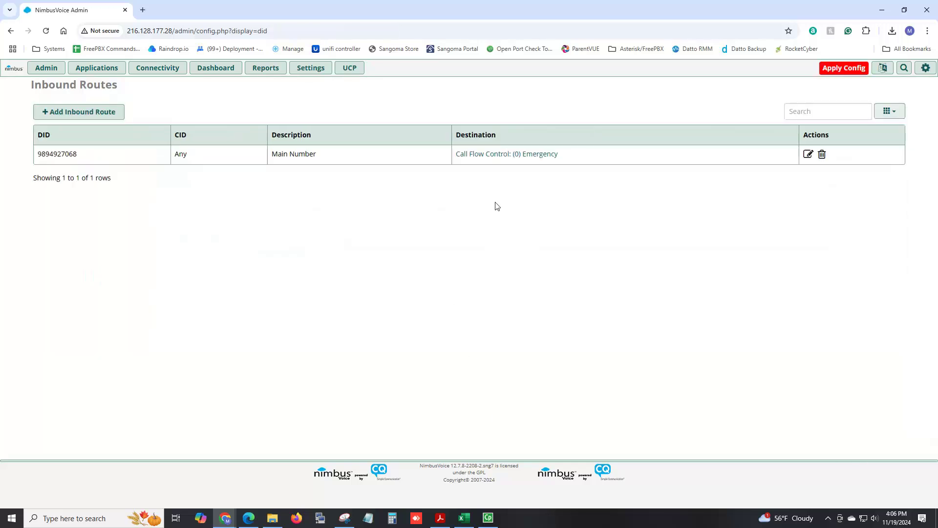
Review and resubmit the Emergency toggle reached from the Main Number route's destination, and apply the pending configuration
{"action": "left_click", "coordinate": [496, 158]}
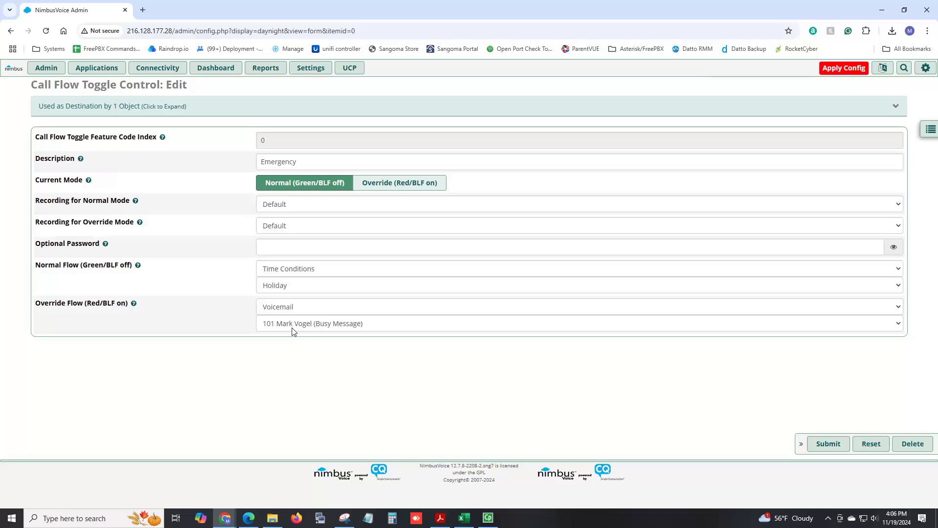
{"action": "left_click", "coordinate": [822, 446]}
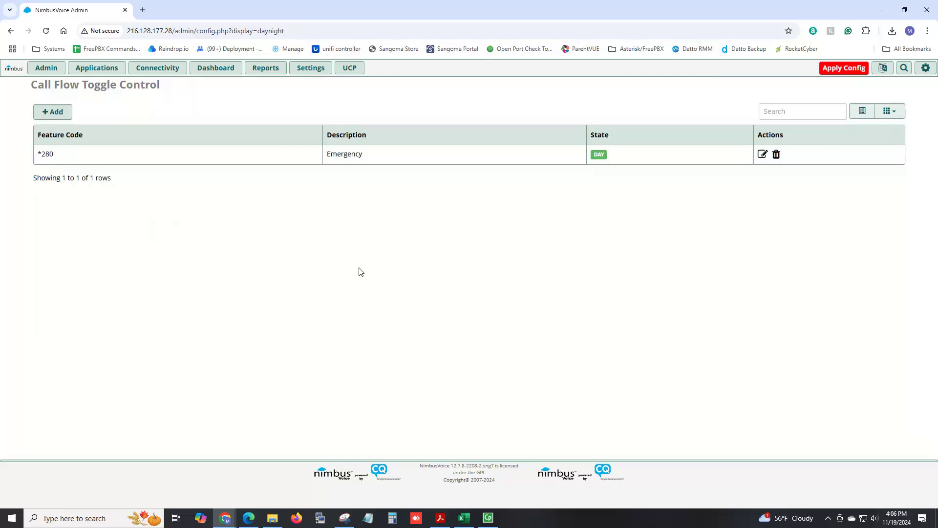
{"action": "left_click_drag", "start_coordinate": [67, 157], "coordinate": [37, 156]}
{"action": "left_click", "coordinate": [837, 69]}
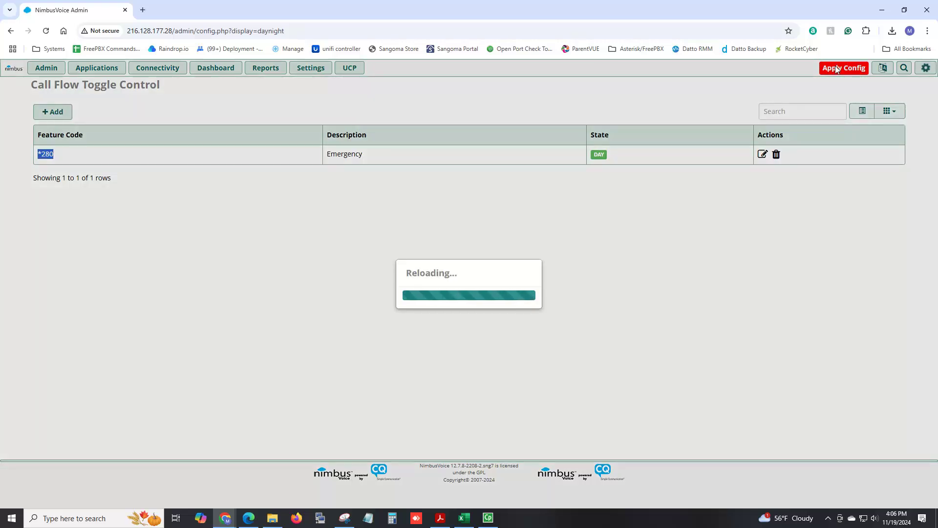